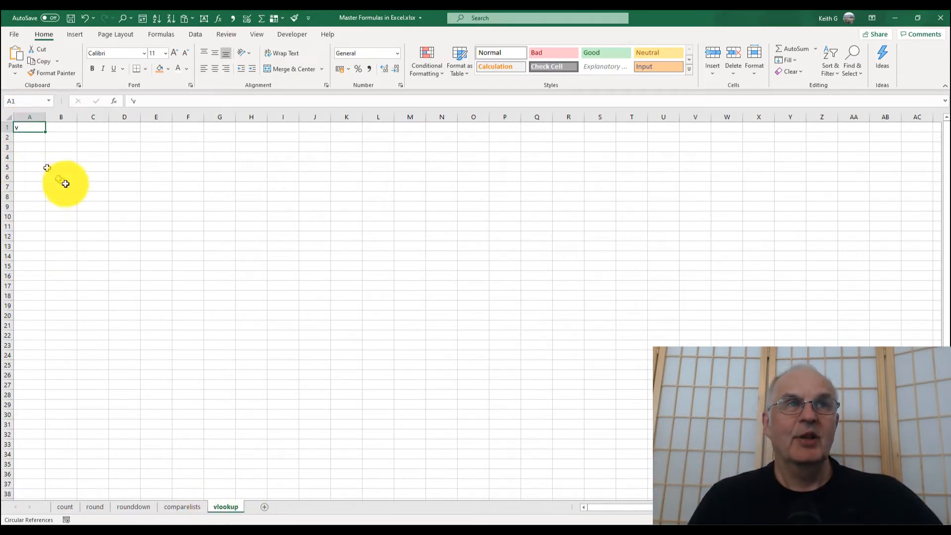
Clear cell A1 on the vlookup sheet and copy the header row, Location through Total, from the count sheet into its row 1.
key("Delete")
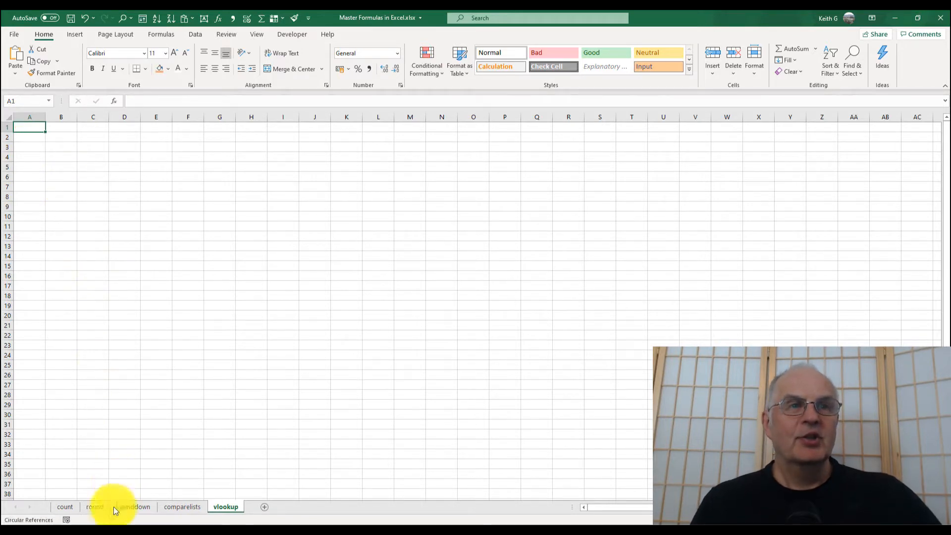
left_click(64, 507)
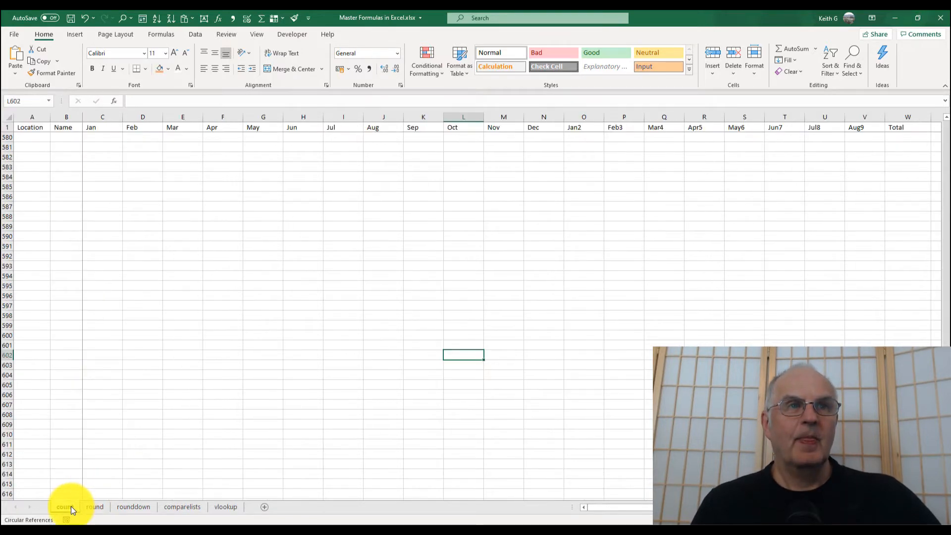
key("ctrl+Home")
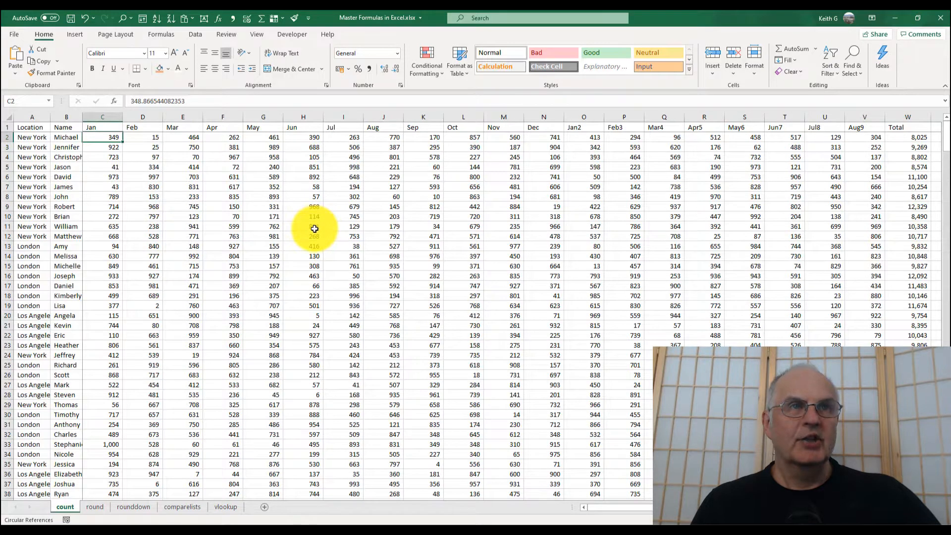
left_click(66, 346)
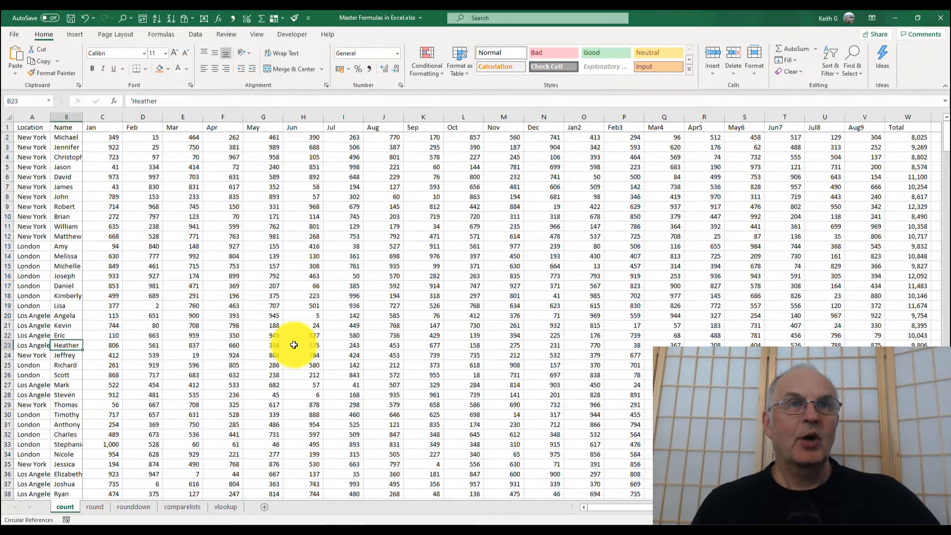
left_click(305, 345)
left_click(379, 345)
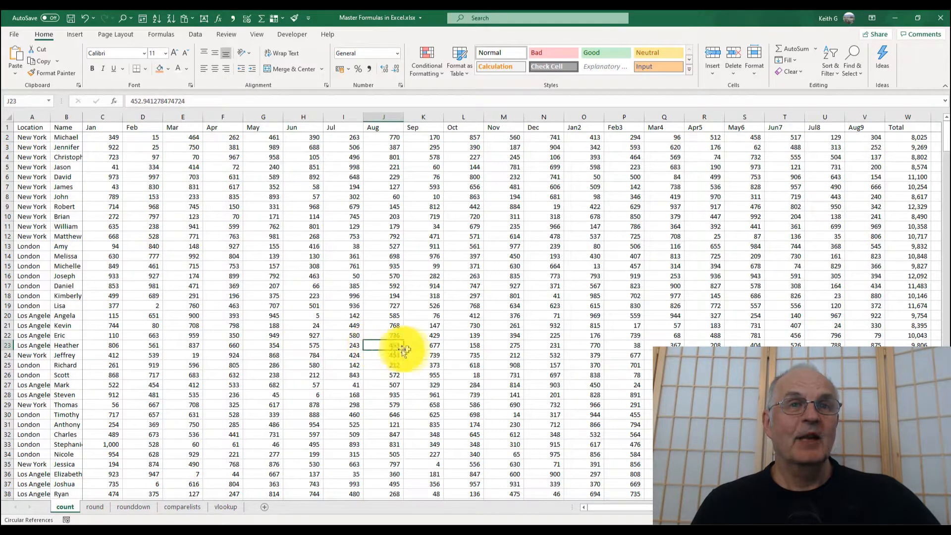
left_click_drag(31, 127, 794, 118)
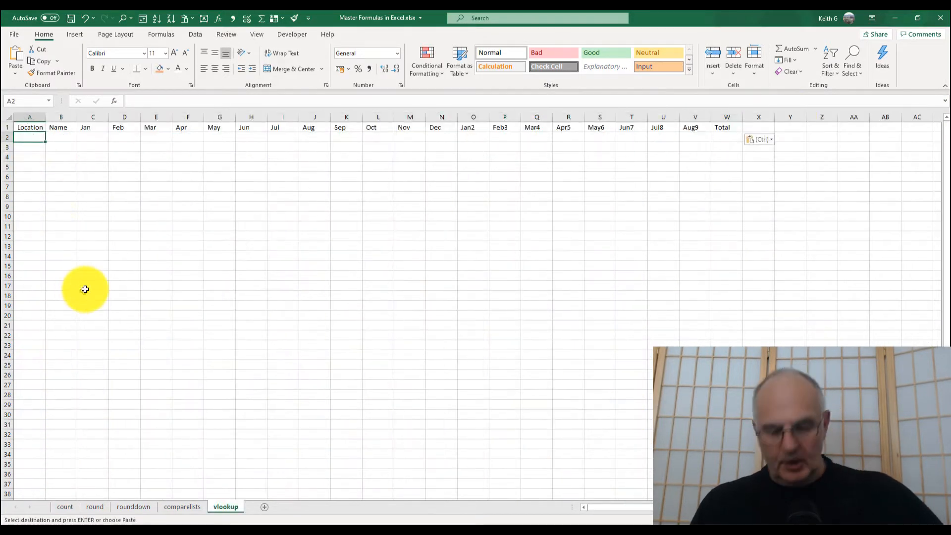
Enter a first name from the count sheet as the lookup input in A2 and give the cell a light blue fill.
type("Heather")
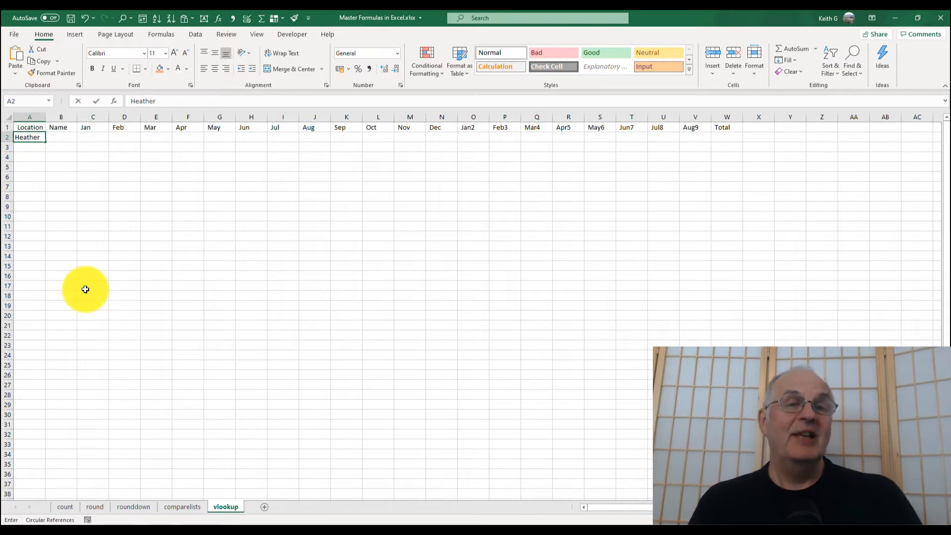
key("Return")
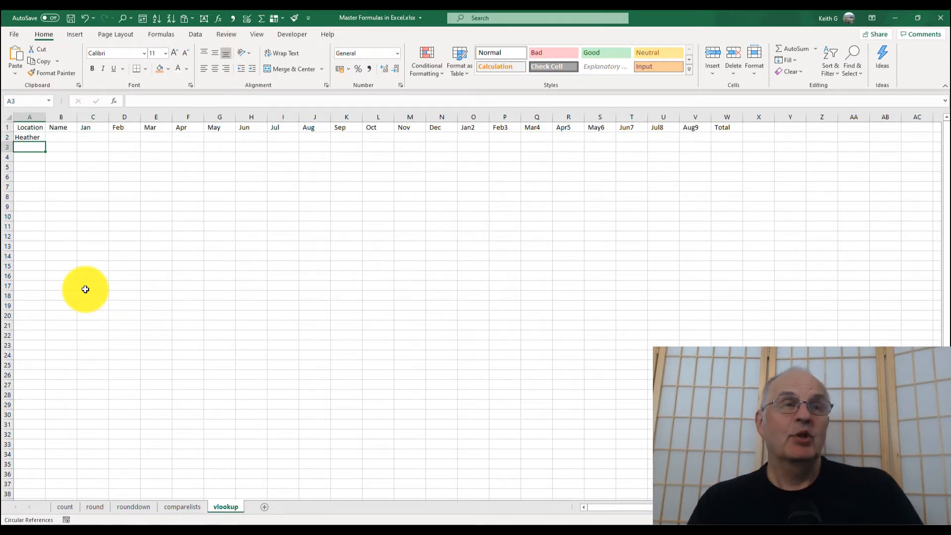
key("Up")
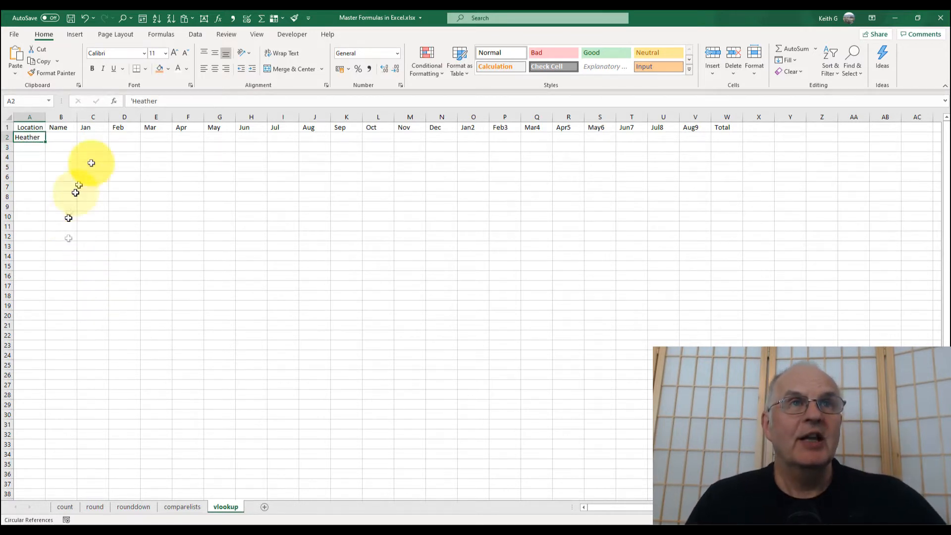
left_click(171, 70)
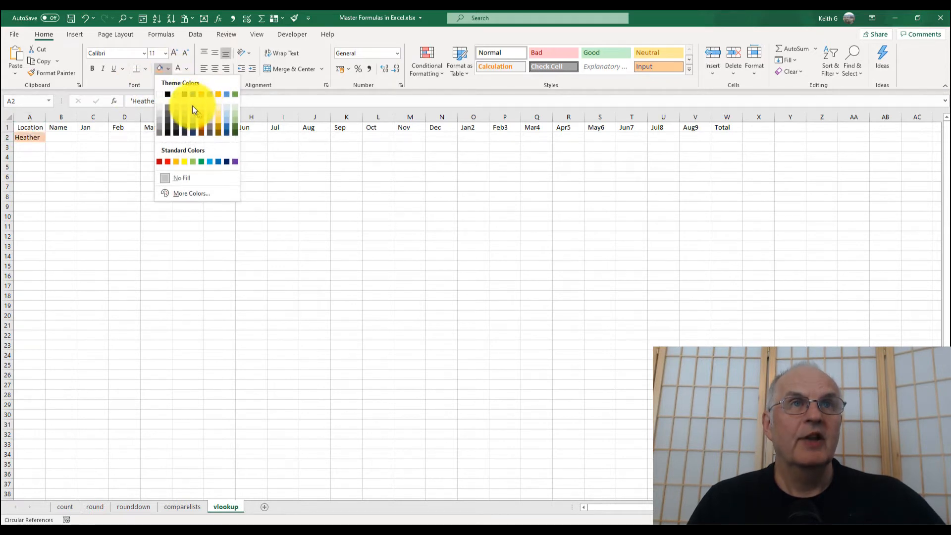
key("Escape")
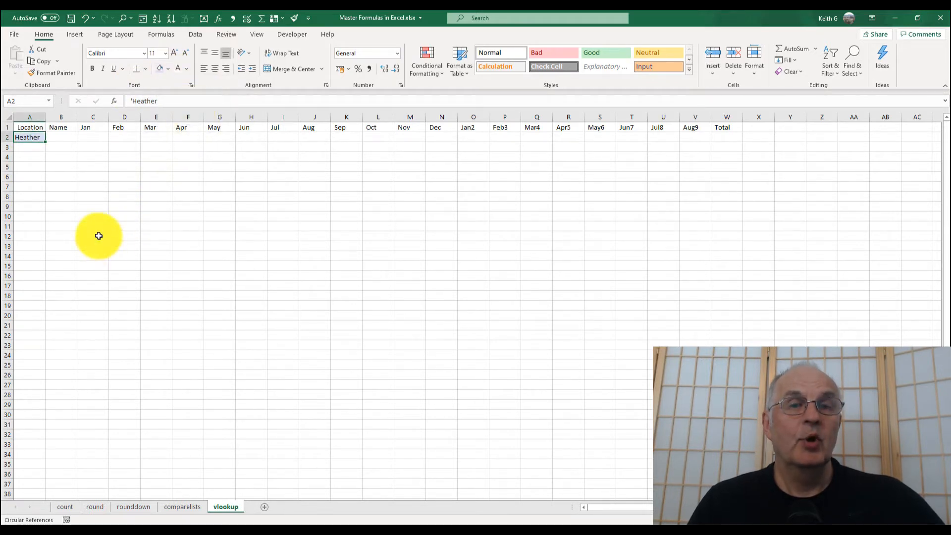
Insert a new blank column before the Location column on the vlookup sheet.
left_click(35, 148)
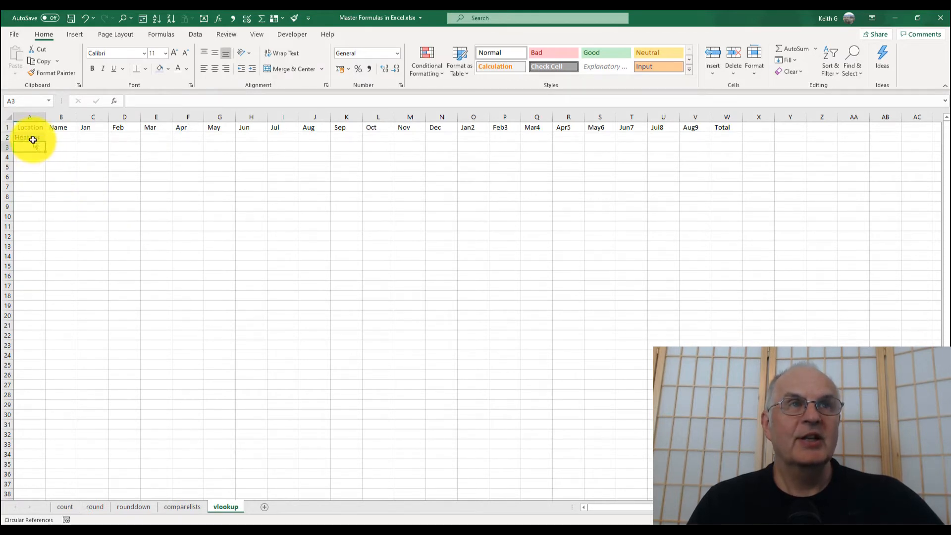
left_click(28, 118)
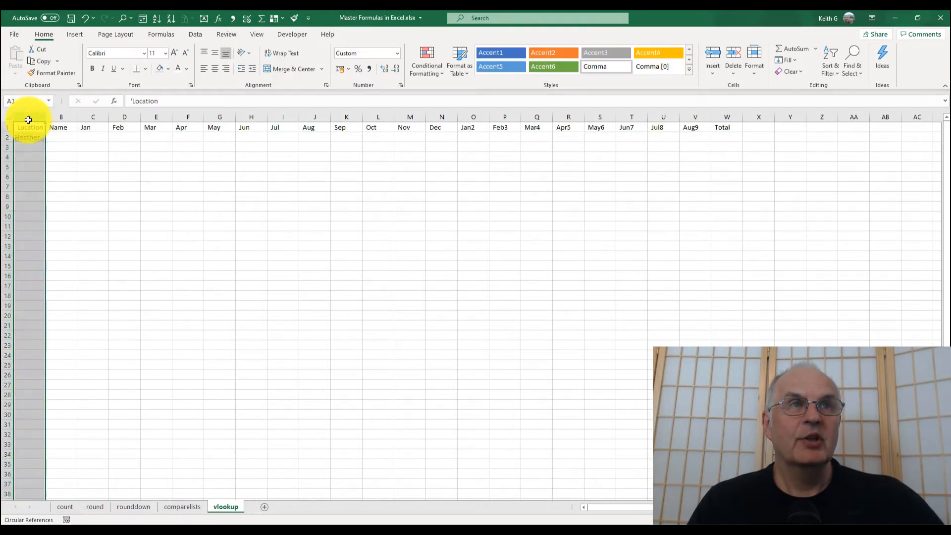
right_click(28, 117)
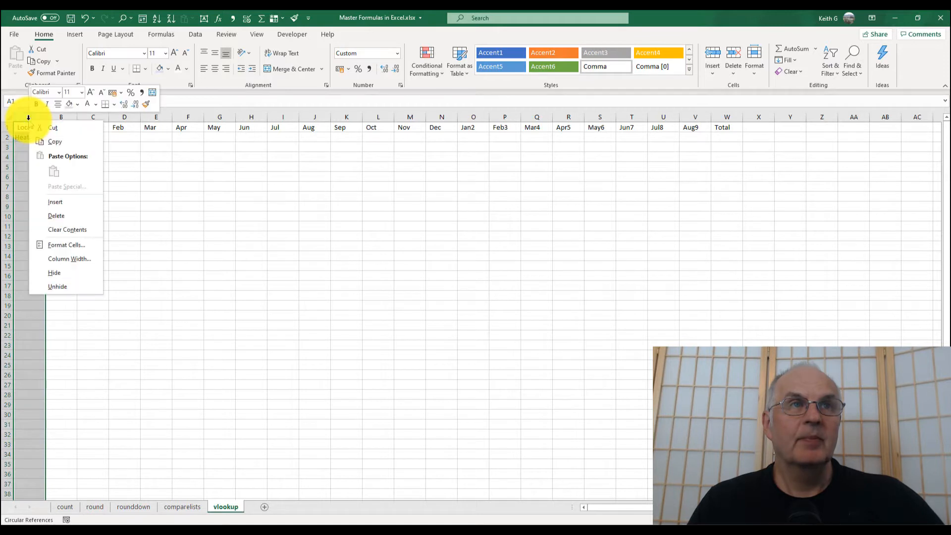
left_click(62, 203)
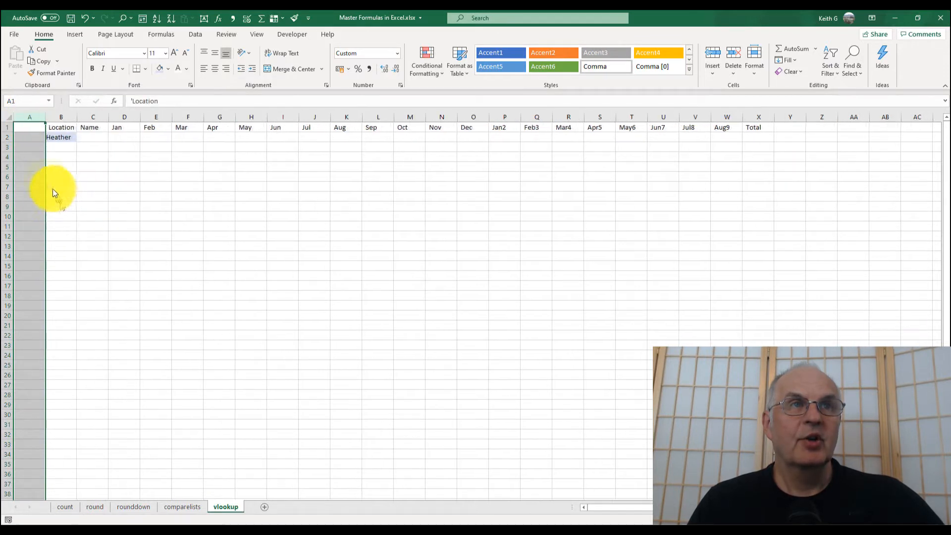
Label cell A2 "Input name" and widen column A to fit the text.
left_click(21, 136)
type("Input name")
key("Return")
left_click_drag(46, 117, 69, 117)
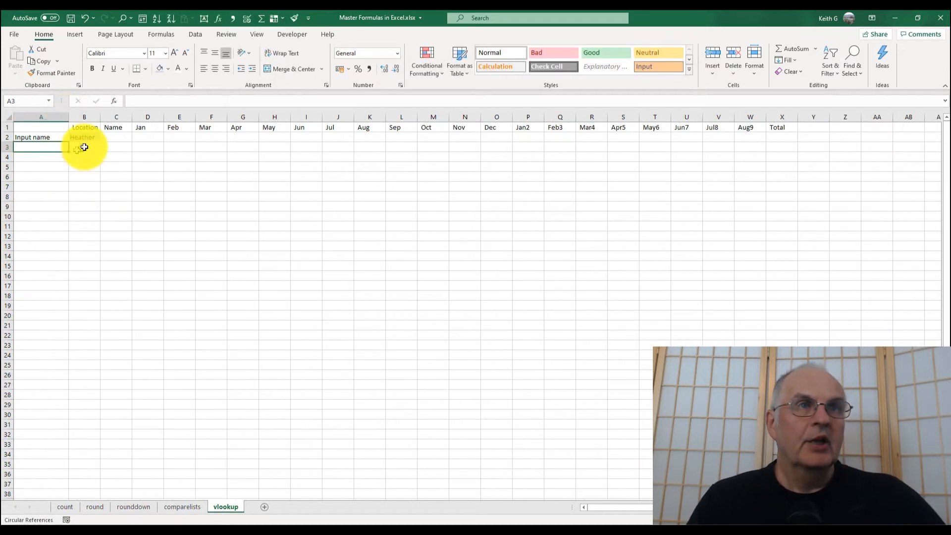
key("Right")
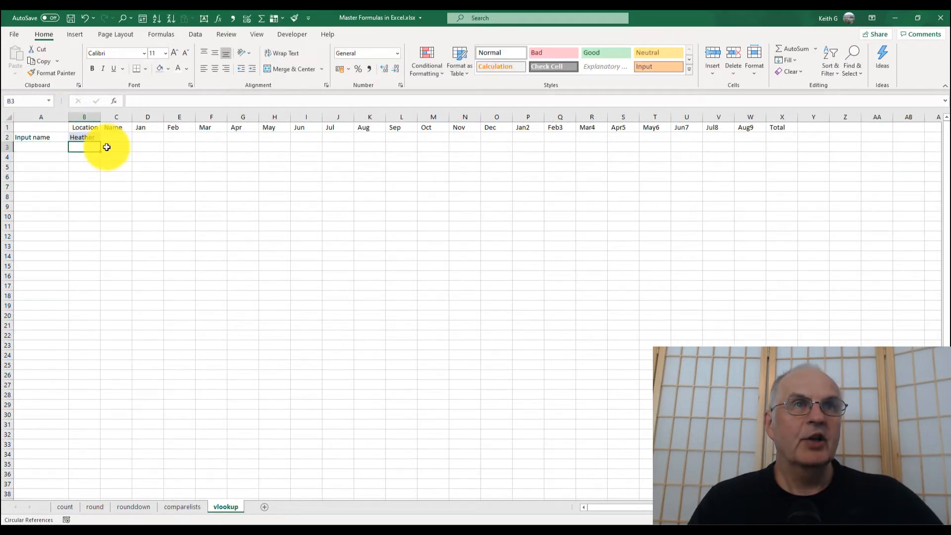
left_click(114, 103)
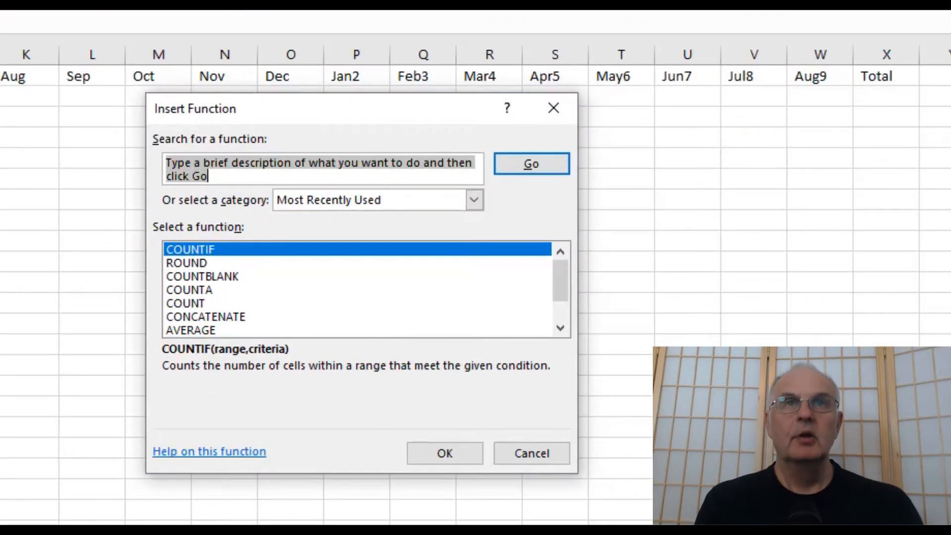
type("vlookup")
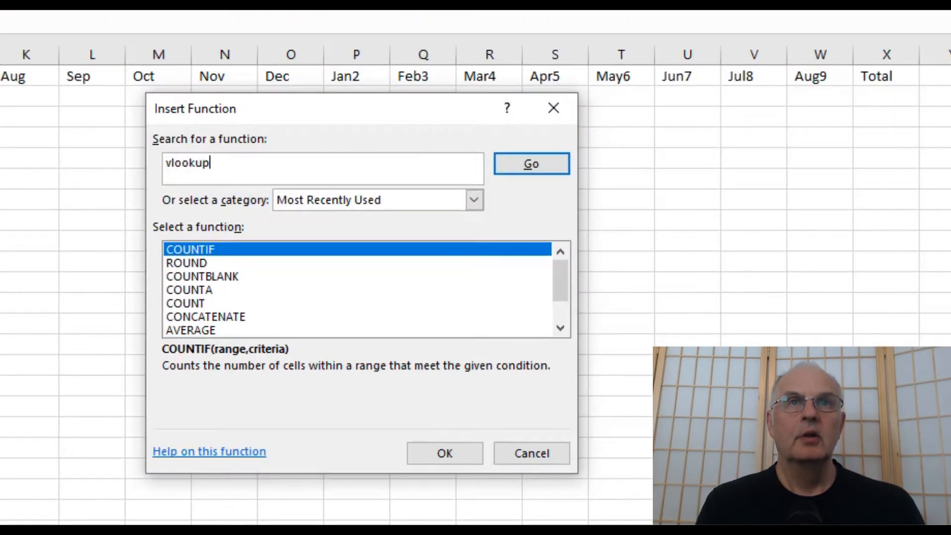
key("Return")
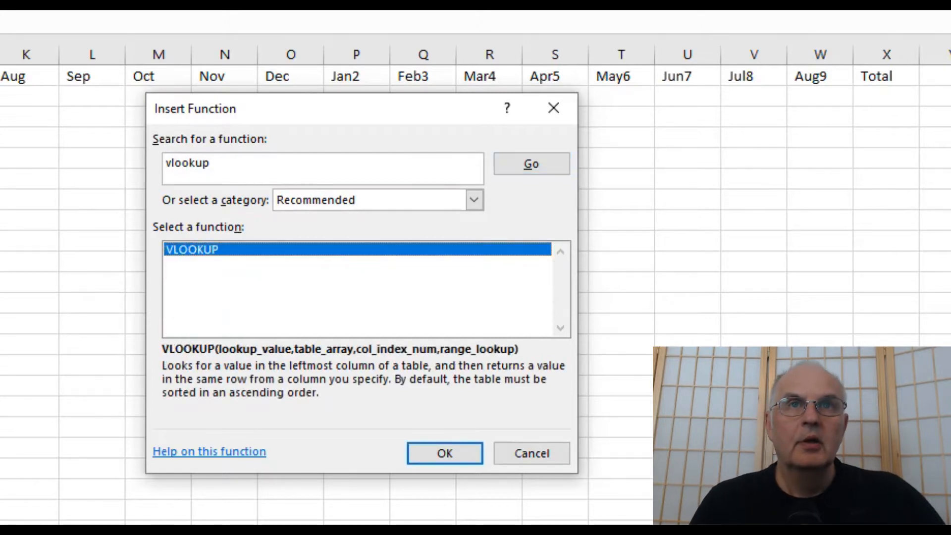
left_click(465, 452)
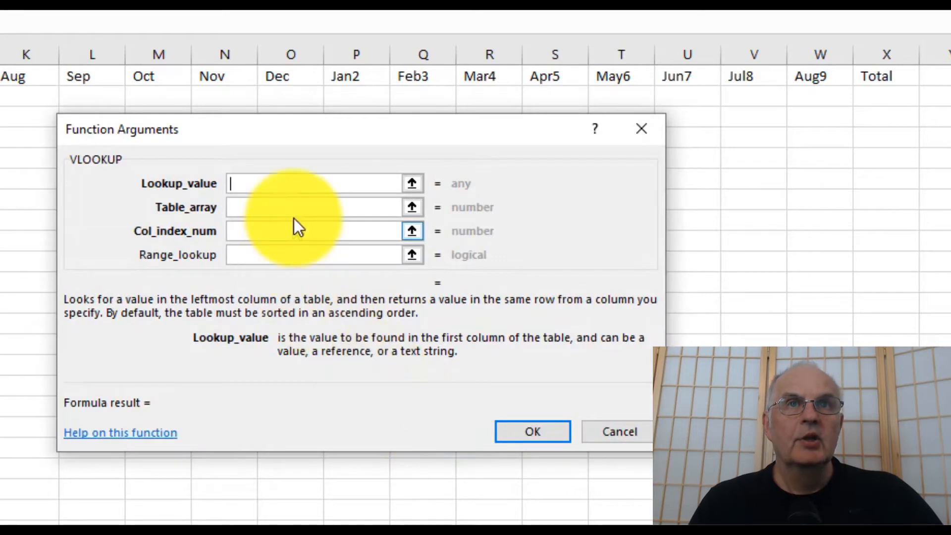
left_click(119, 95)
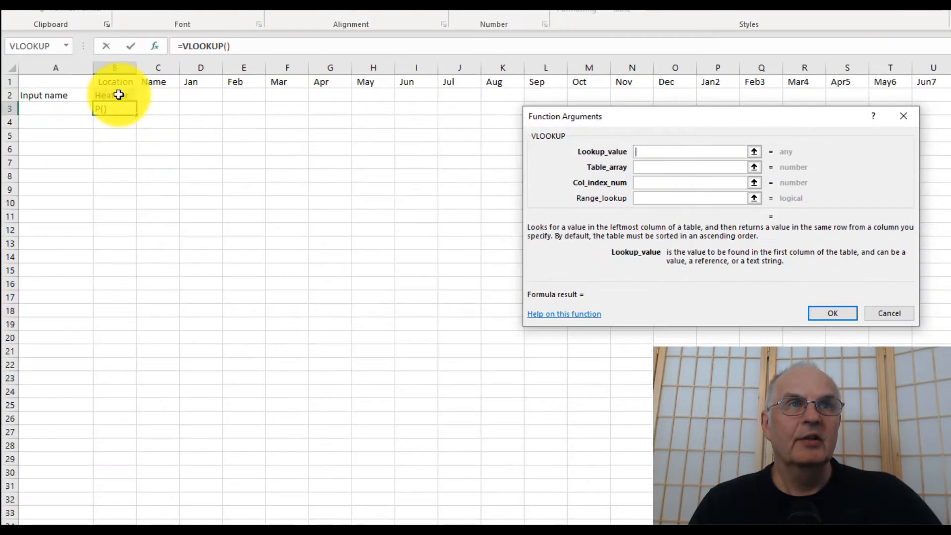
left_click(724, 168)
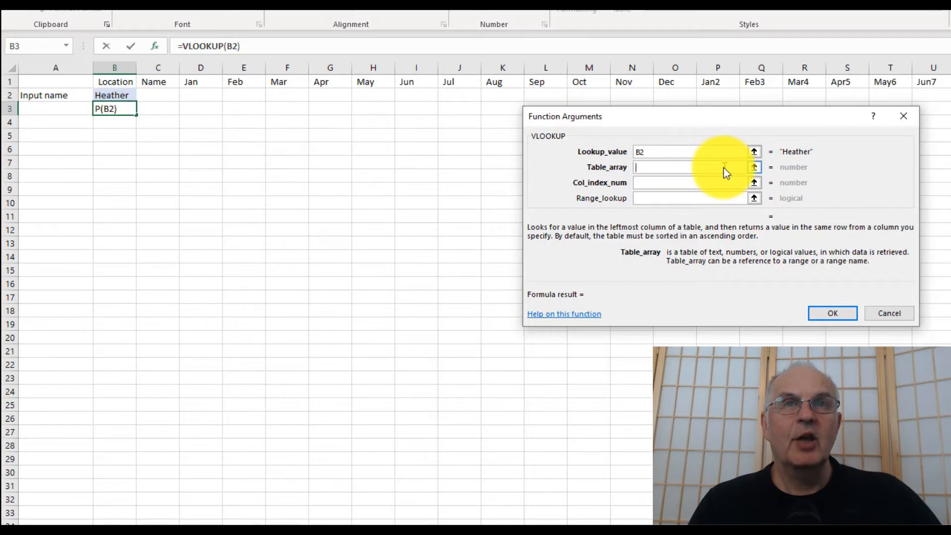
left_click(885, 314)
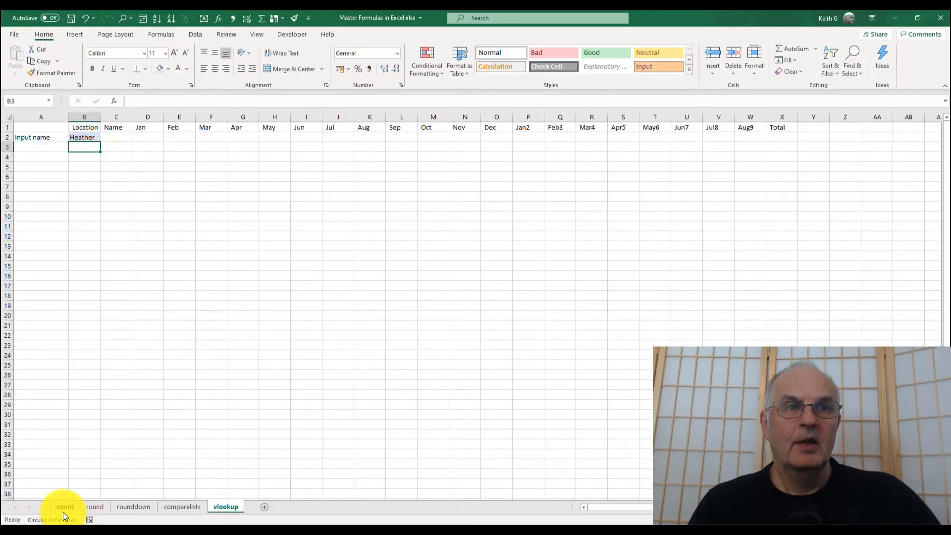
Select B1:W402 on the count sheet, from the Name header to the end of the Total row, and name the range "d".
left_click(63, 507)
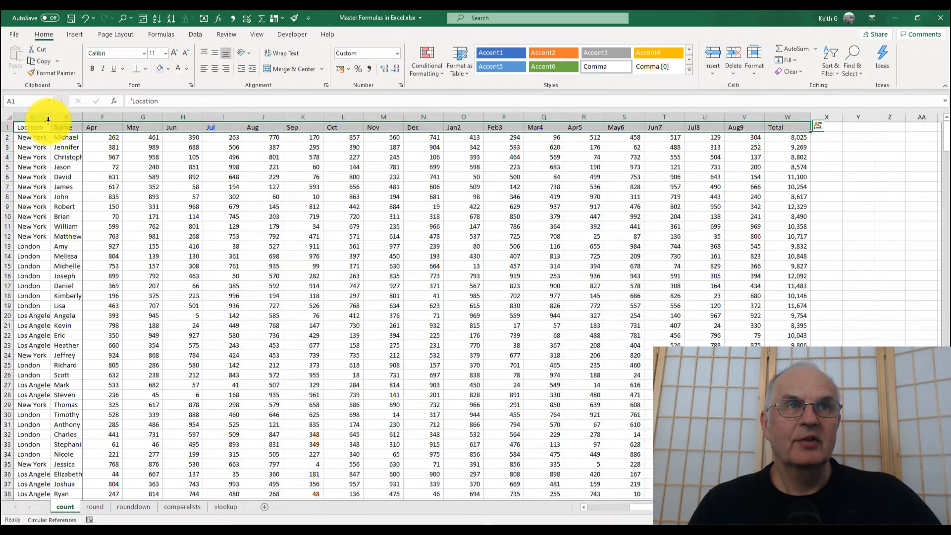
left_click(66, 126)
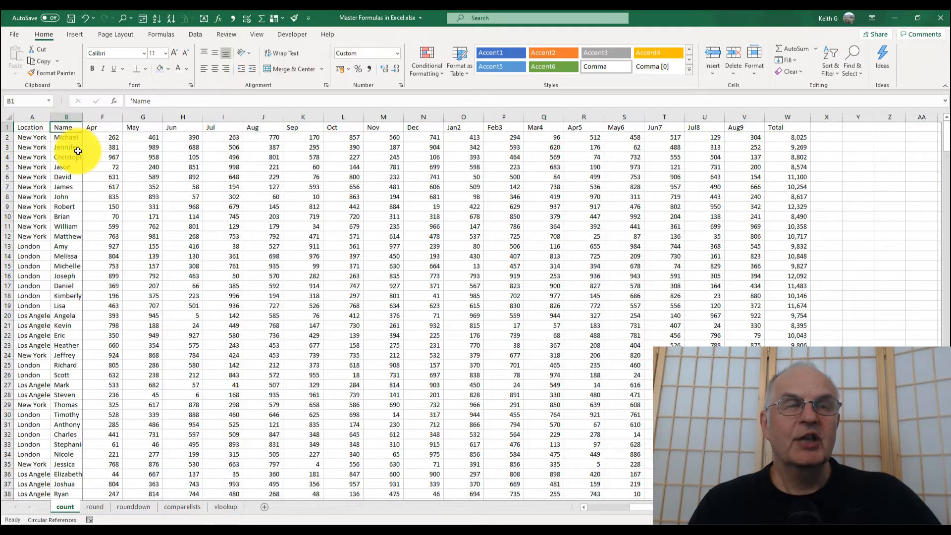
key("Down")
key("Down")
key("Down")
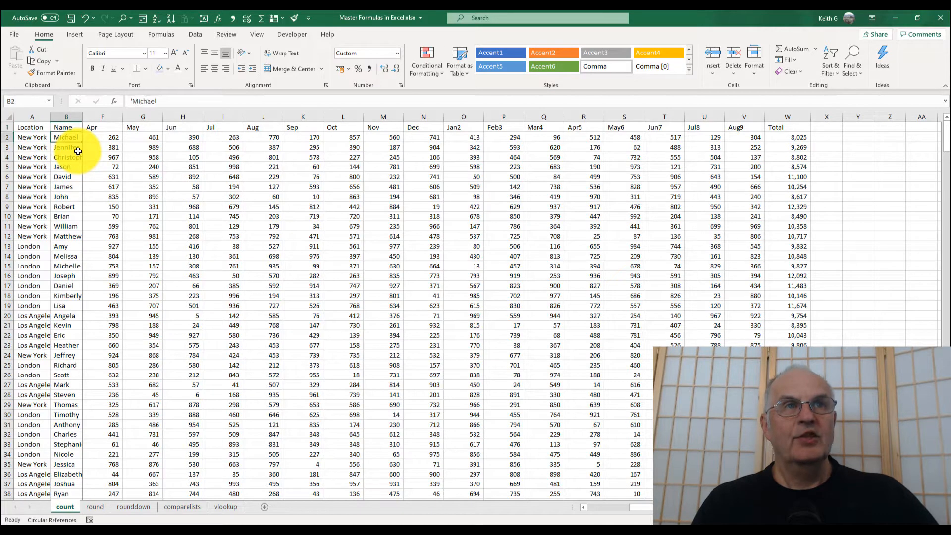
key("Up")
key("Up")
key("Up")
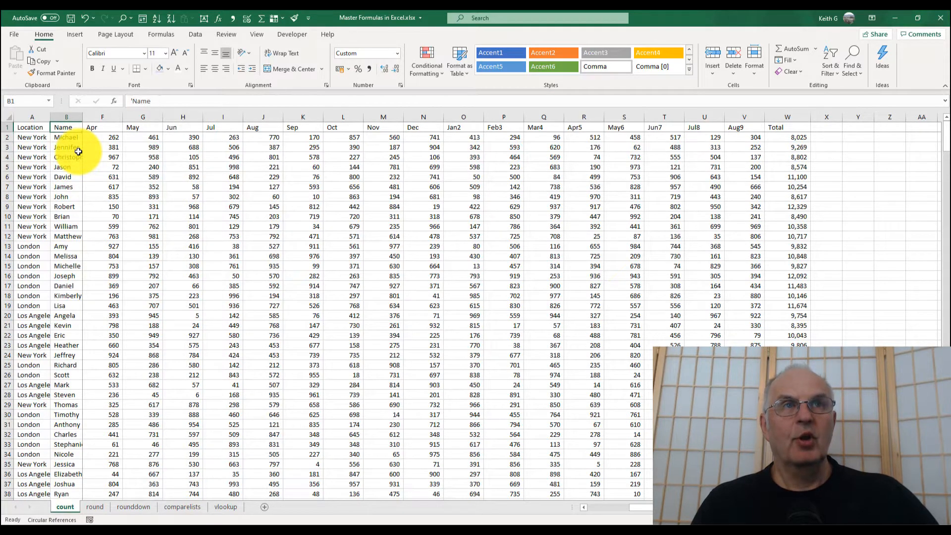
key("Down")
key("Up")
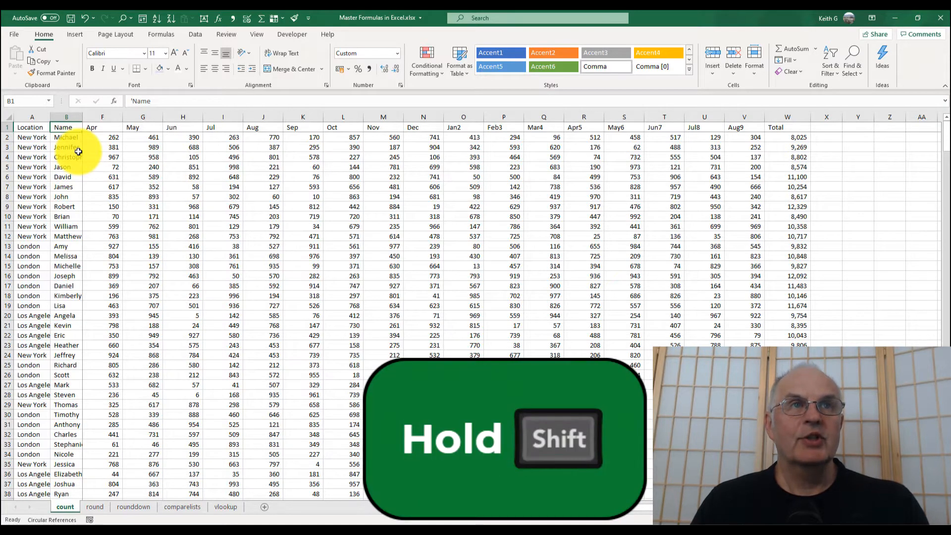
key("shift+Right")
key("shift+Right")
key("shift+Right")
key("shift+Right")
key("shift+Right")
key("shift+Right")
key("shift+Right")
key("shift+Right")
key("shift+Right")
key("shift+Right")
key("shift+Right")
key("shift+Right")
key("shift+Right")
key("shift+Right")
key("shift+Right")
key("shift+Right")
key("shift+Right")
key("shift+Right")
key("shift+Right")
key("shift+Right")
key("shift+Left")
key("shift+Left")
key("shift+Left")
key("Page_Down")
key("Page_Down")
key("Page_Down")
key("Page_Down")
key("Page_Down")
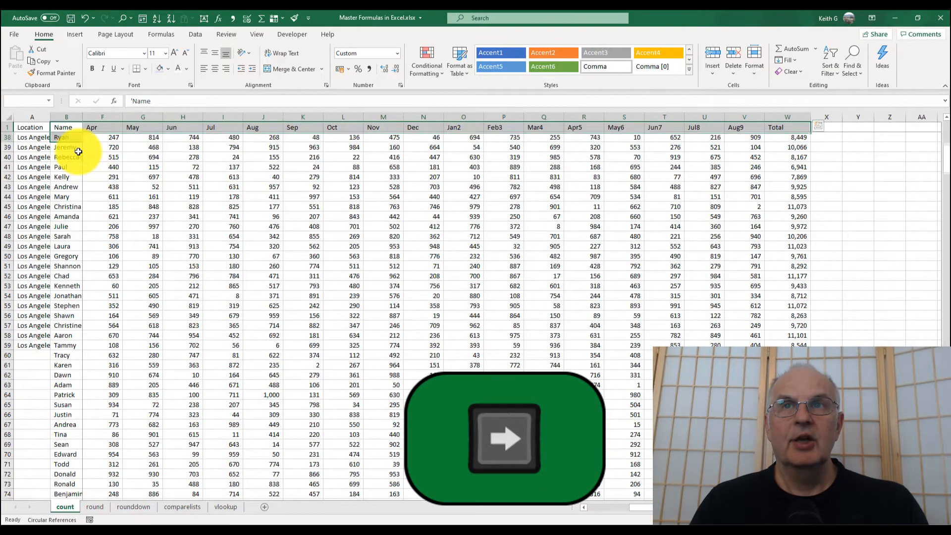
key("shift+Page_Down")
key("shift+Page_Down")
key("shift+Page_Down")
key("shift+Page_Down")
key("shift+Page_Down")
key("shift+Page_Down")
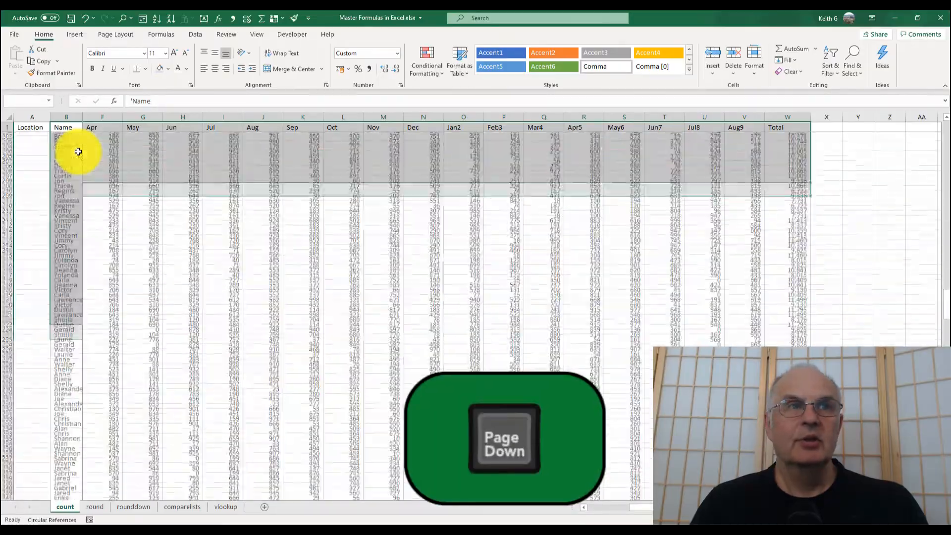
key("shift+Page_Up")
key("shift+Down")
key("shift+Down")
key("shift+Down")
key("shift+Down")
key("shift+Down")
key("shift+Down")
key("shift+Down")
key("shift+Down")
key("shift+Down")
key("shift+Down")
key("shift+Down")
key("shift+Down")
key("shift+Down")
key("shift+Down")
key("shift+Down")
key("shift+Down")
key("shift+Down")
key("shift+Down")
key("shift+Down")
key("shift+Down")
key("shift+Down")
key("shift+Down")
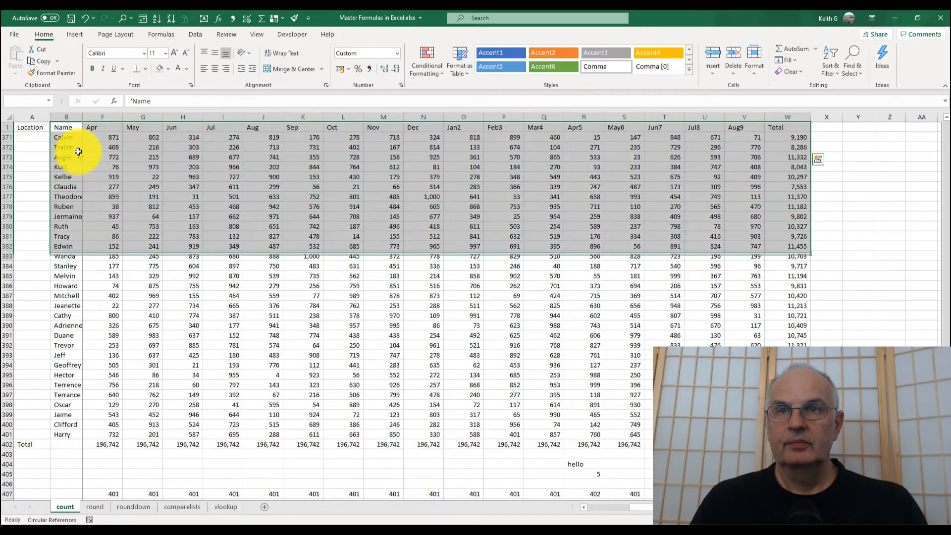
key("shift+Down")
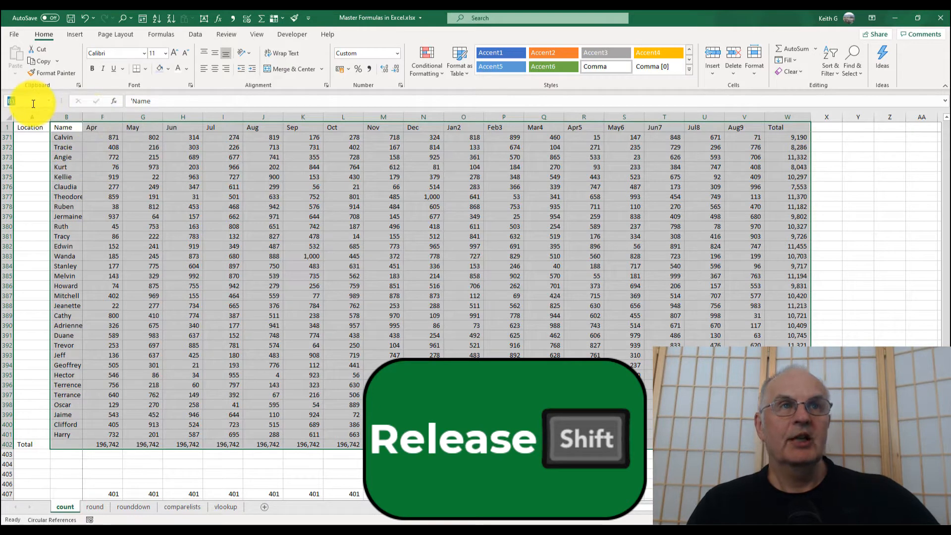
type("d")
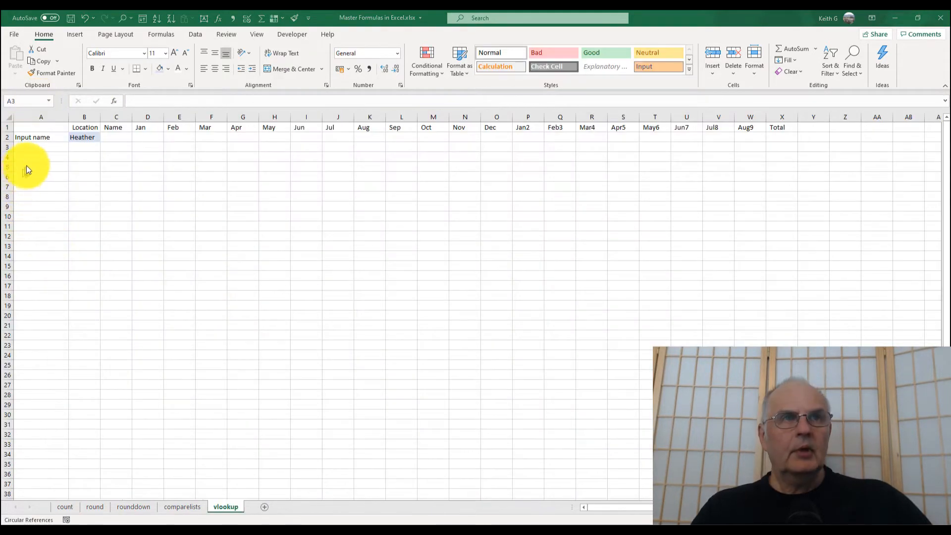
Label cell A3 "Results" on the vlookup sheet.
left_click(34, 149)
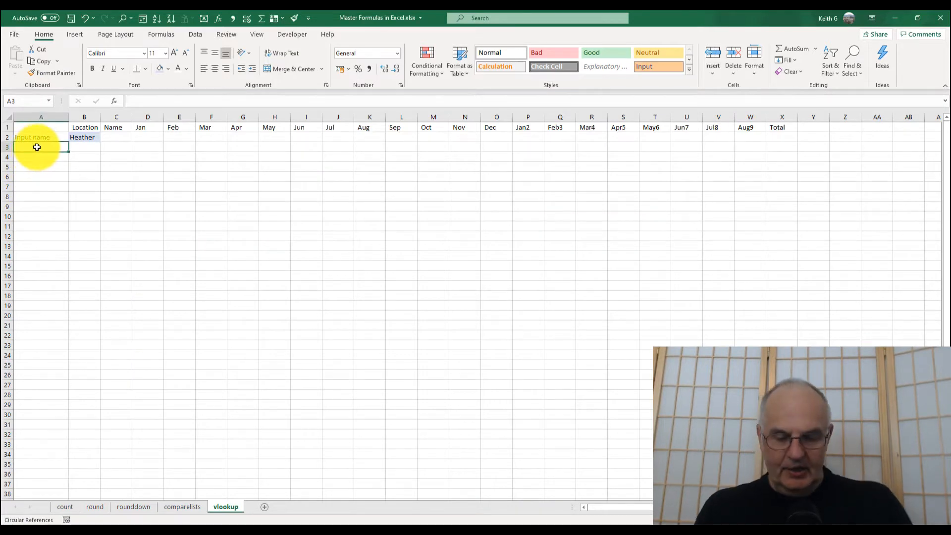
type("Results")
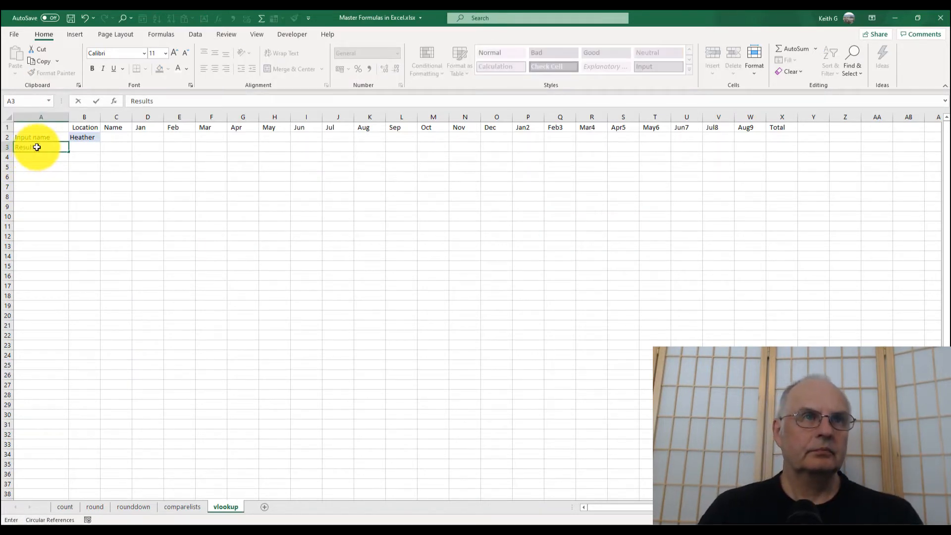
key("Return")
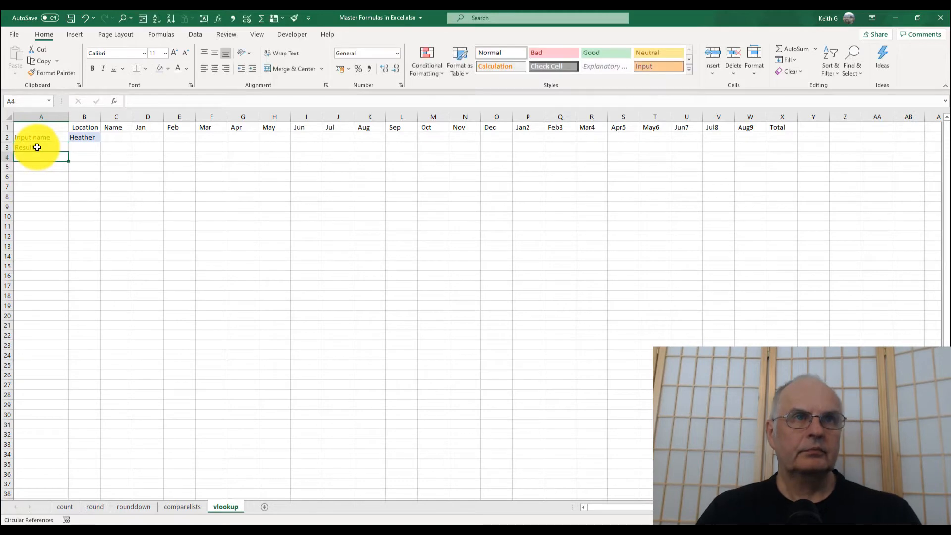
left_click(37, 147)
Start a VLOOKUP function in C3 and set its lookup value to the input name cell B2.
left_click(116, 147)
left_click(111, 99)
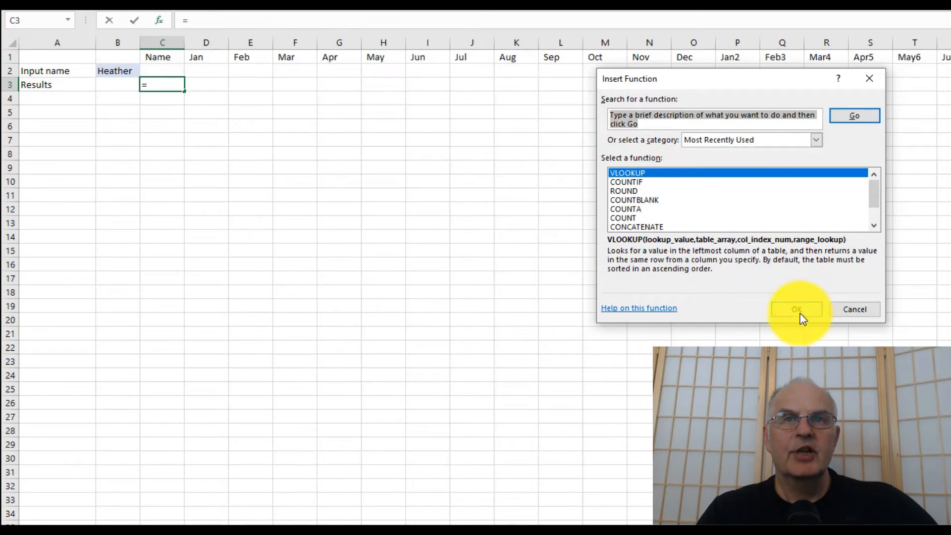
left_click(800, 313)
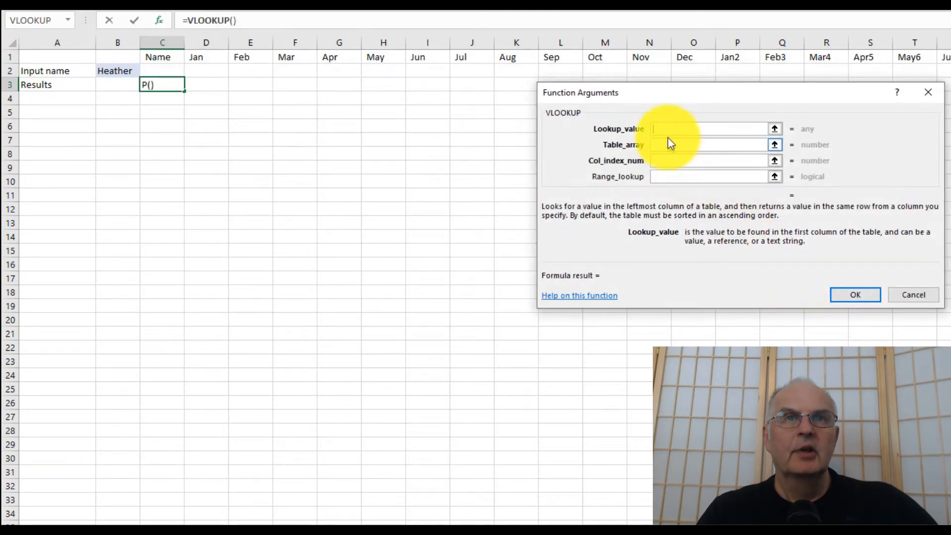
left_click(124, 69)
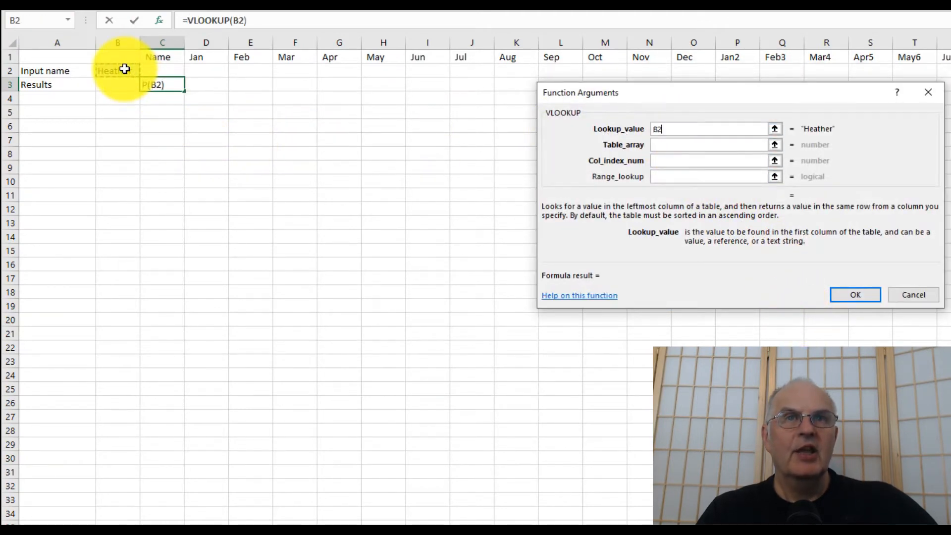
Set the VLOOKUP's table array to the named range "data" and its column index number to 1.
left_click(659, 145)
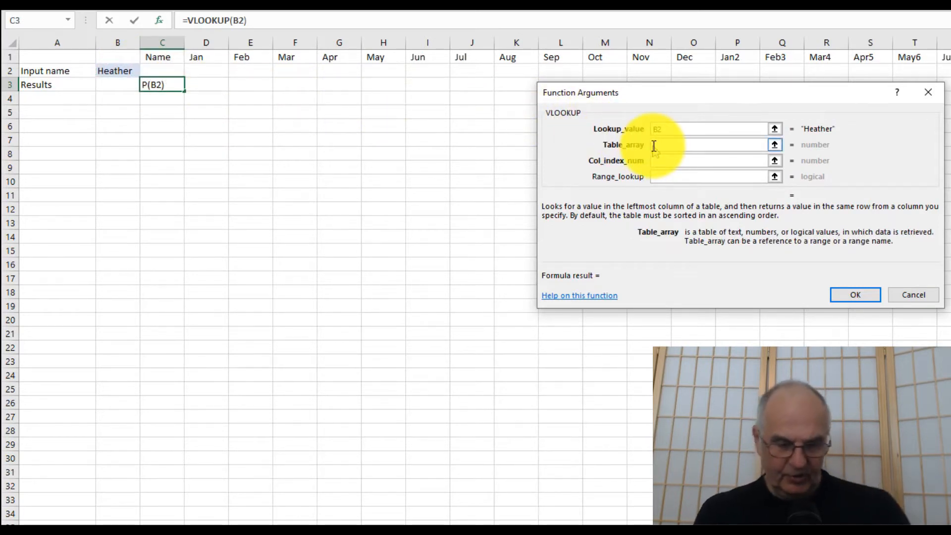
key("F3")
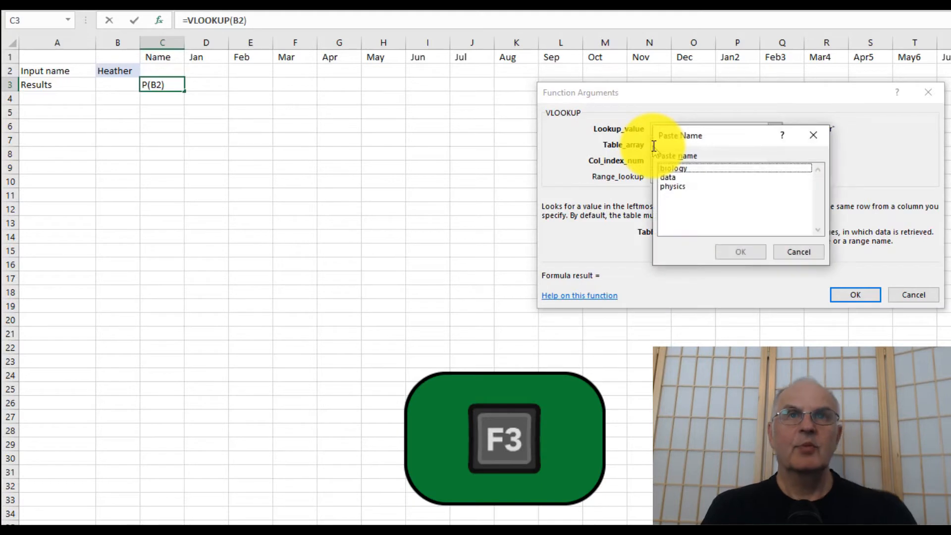
left_click(690, 179)
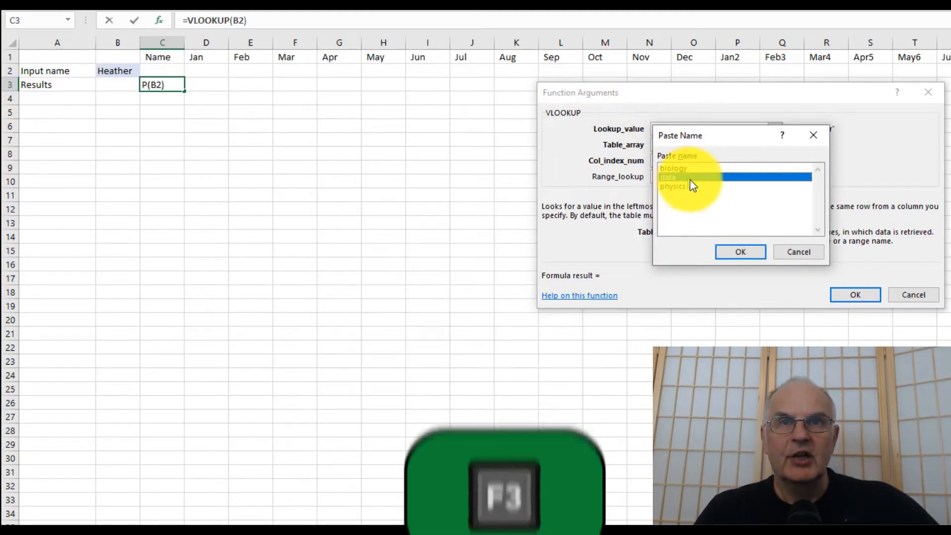
left_click(742, 253)
left_click(672, 163)
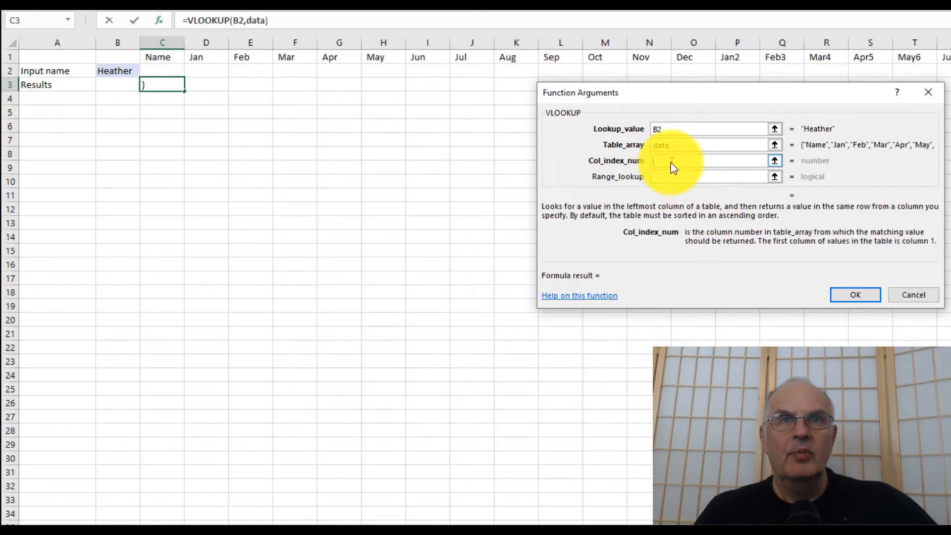
type("1")
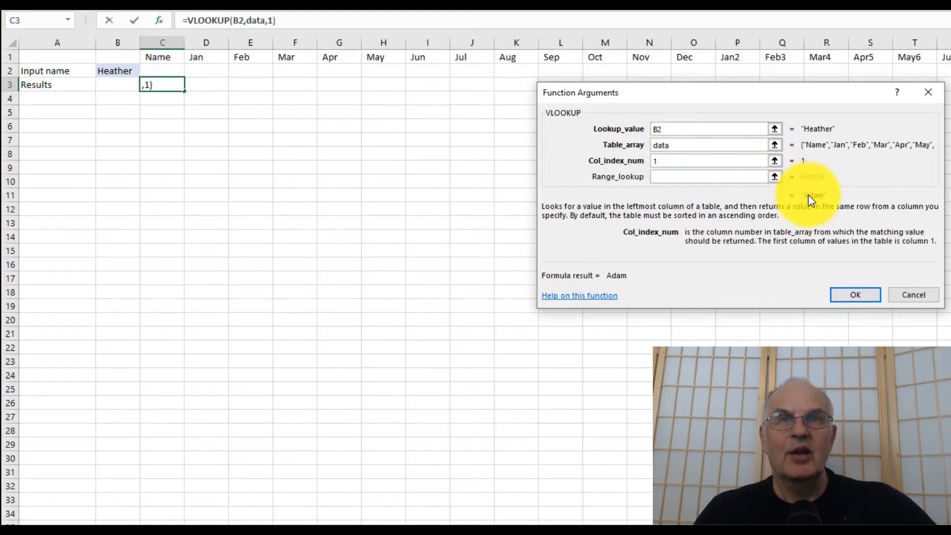
Set the range lookup to 0 for an exact match and enter the VLOOKUP in C3.
left_click(732, 177)
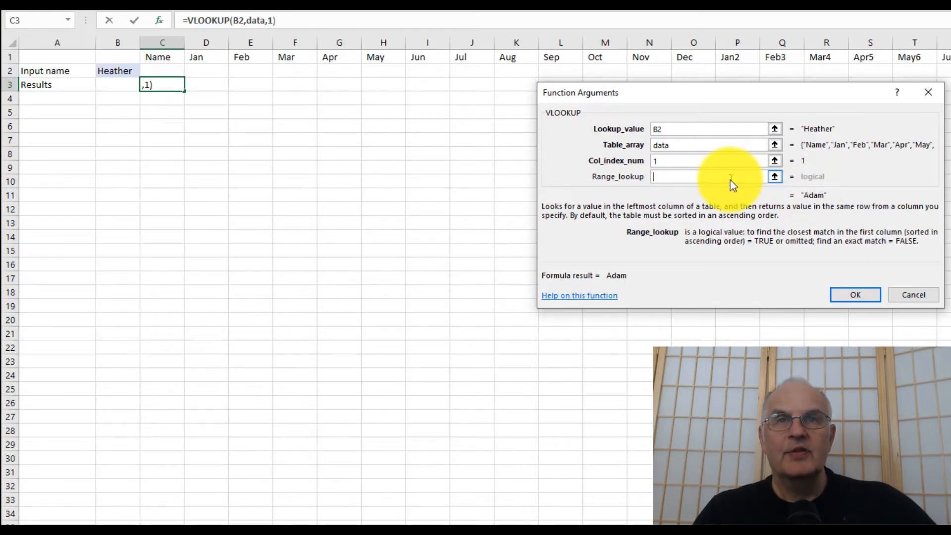
type("0")
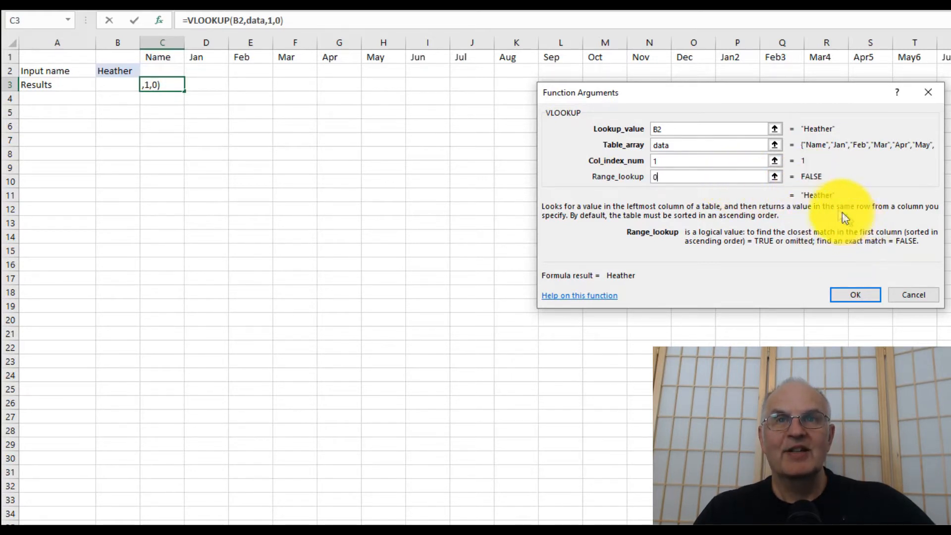
key("BackSpace")
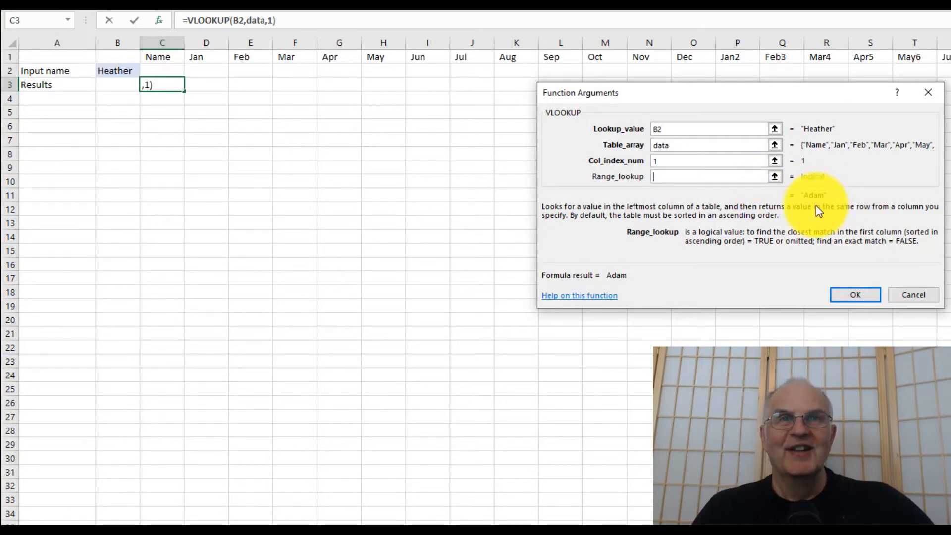
type("0")
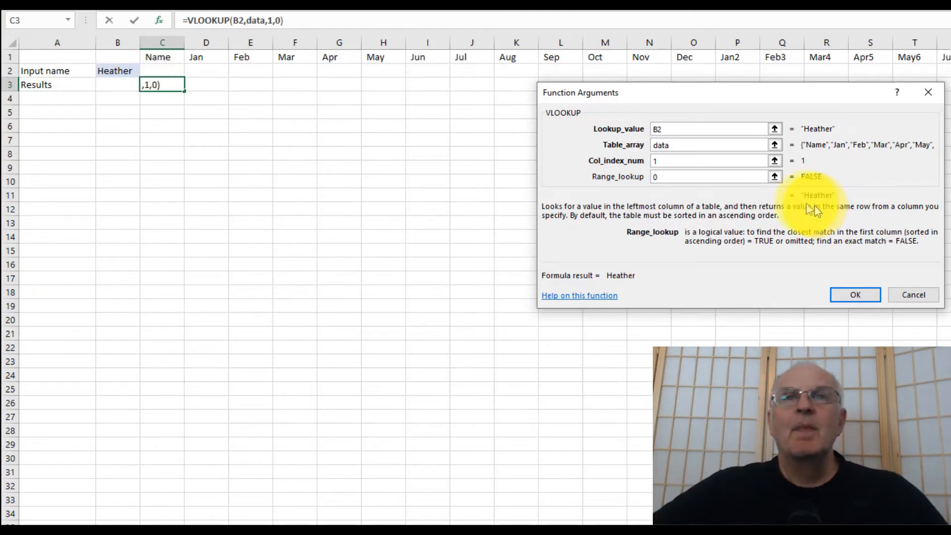
left_click(856, 296)
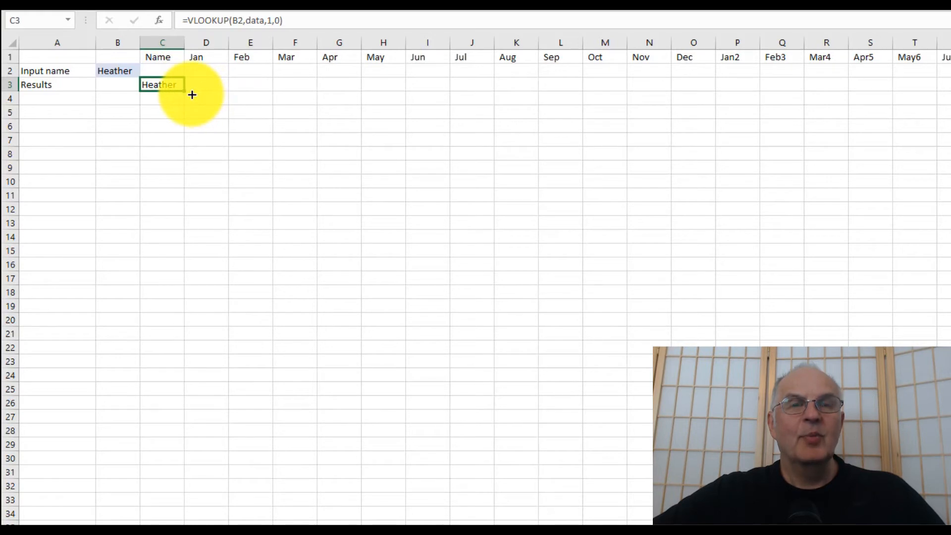
Fill the C3 formula across row 3 through Q3 and inspect the copied formula in D3.
left_click_drag(192, 94, 810, 73)
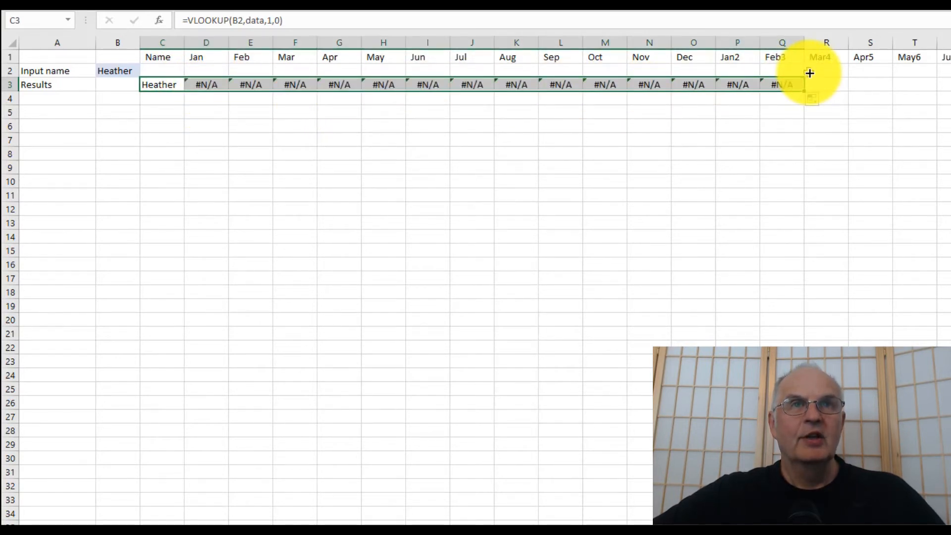
left_click(179, 88)
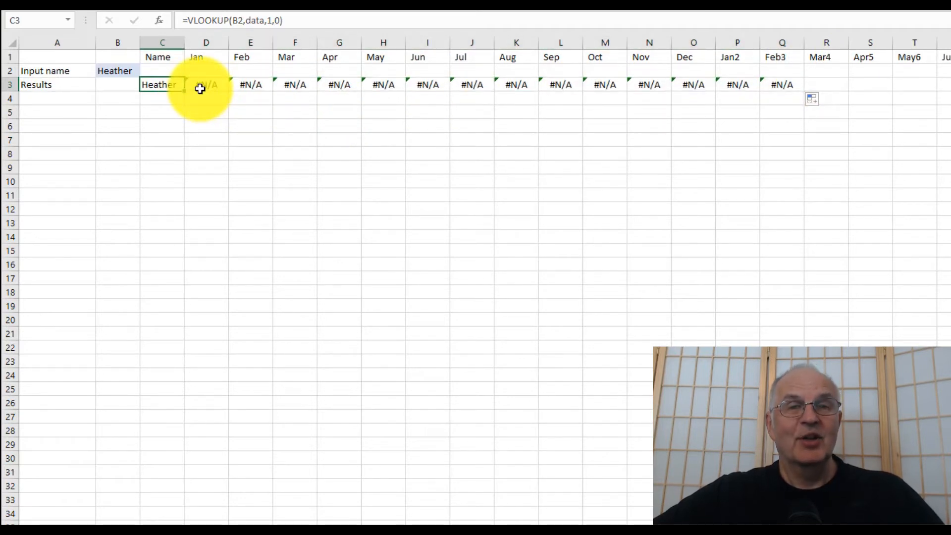
left_click(200, 89)
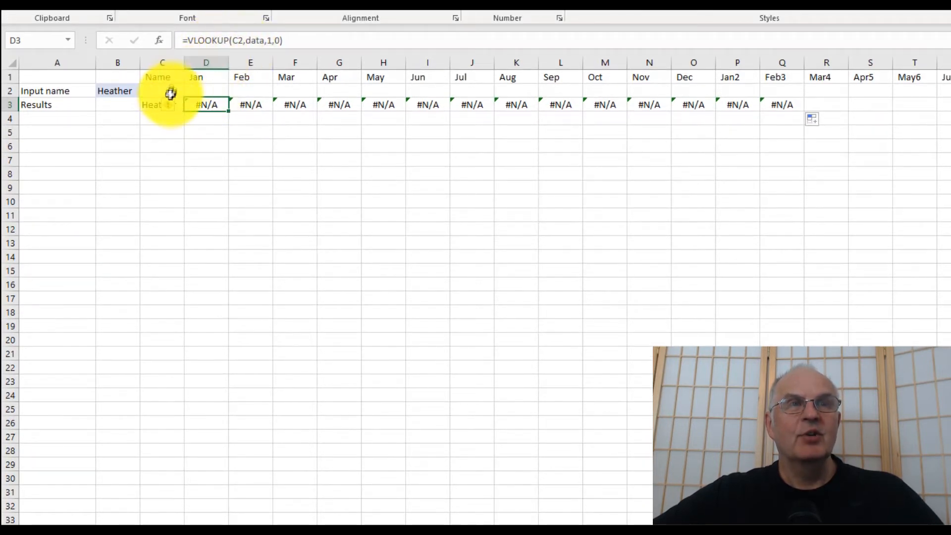
Try filling the input name from B2 across row 2 through T2, and undo the fill.
left_click(122, 92)
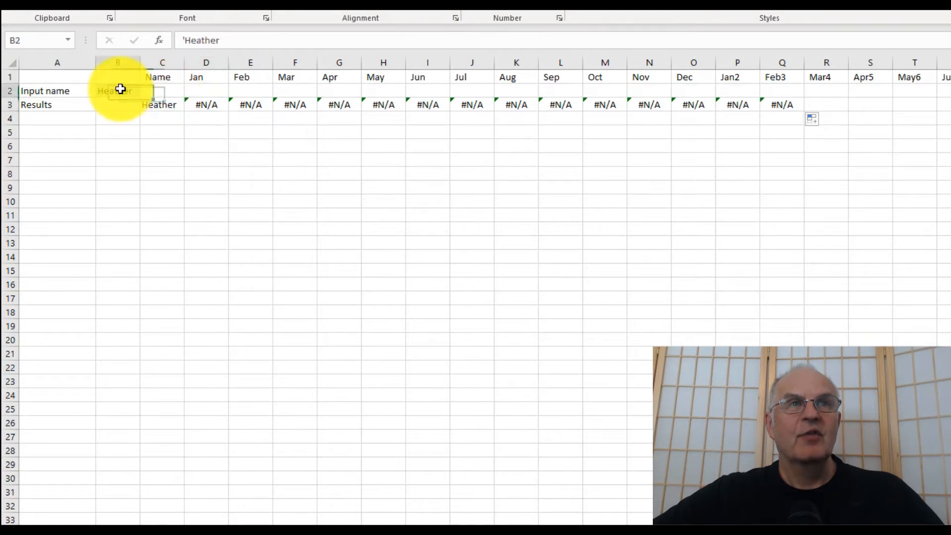
left_click_drag(158, 95, 929, 96)
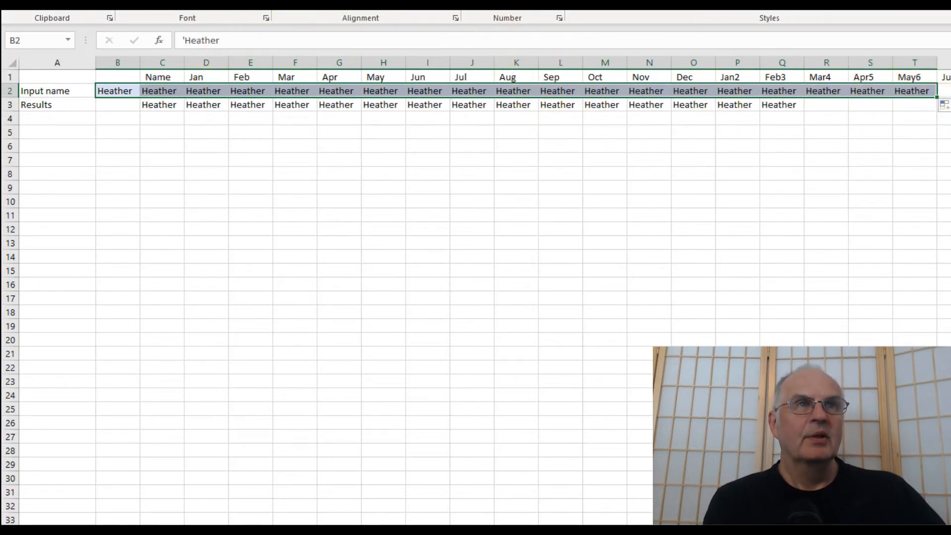
key("ctrl+z")
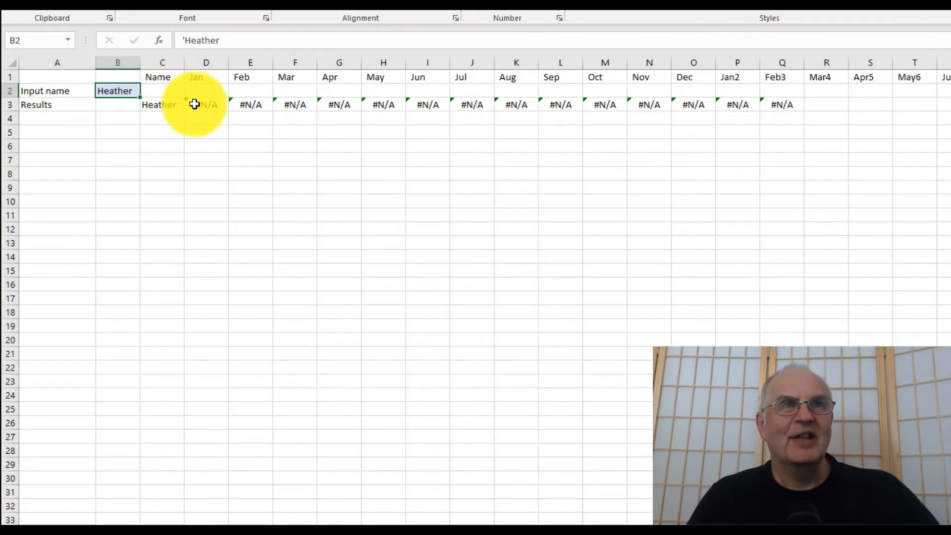
Lock the column of the lookup reference in C3 so the formula reads =VLOOKUP($B2,data,1,0).
left_click(194, 104)
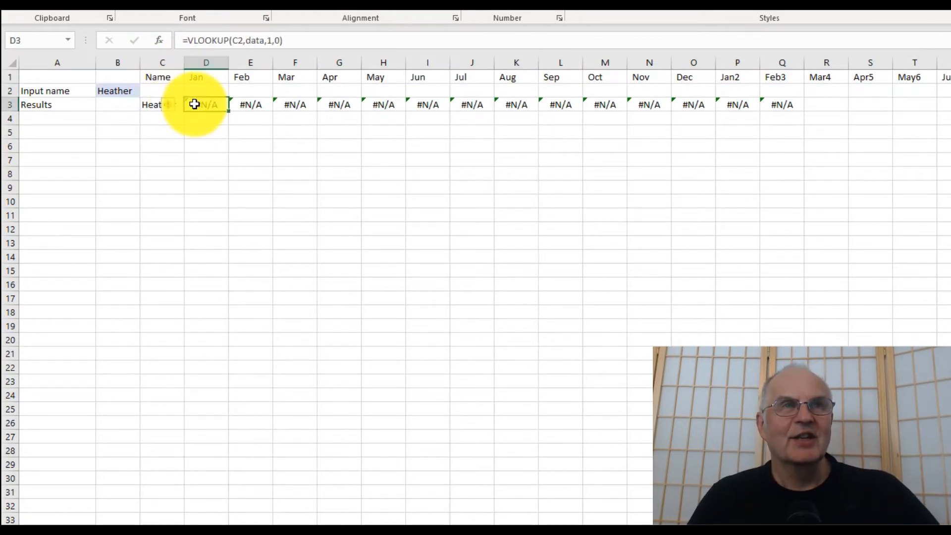
left_click(161, 104)
left_click(236, 41)
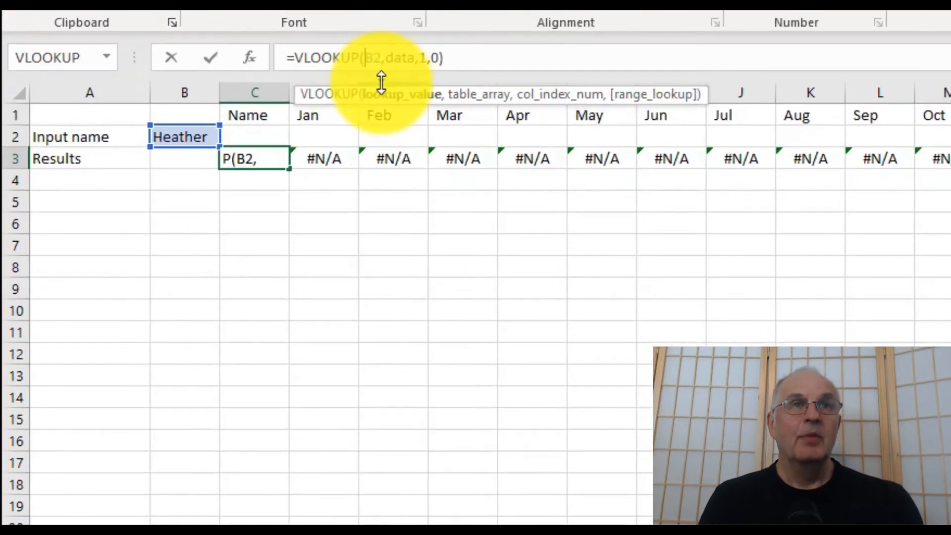
type("$")
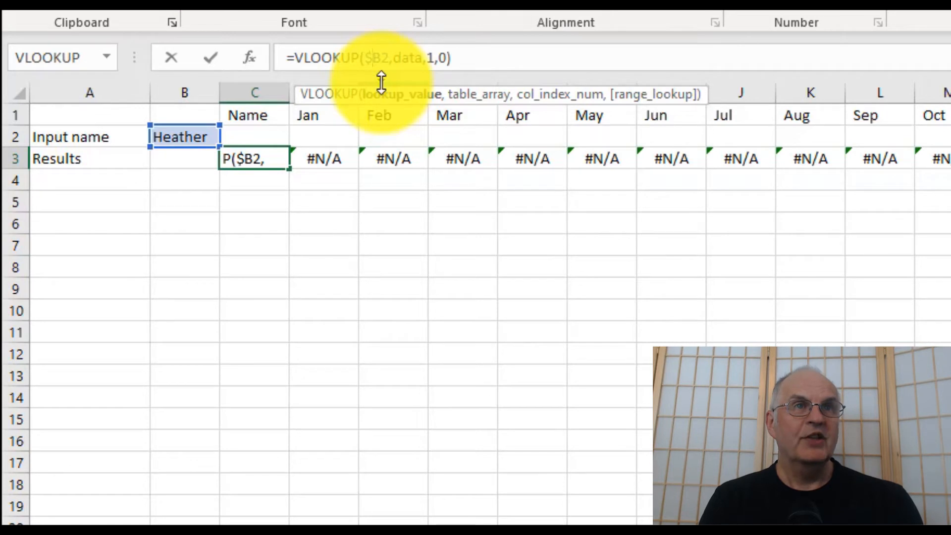
key("Return")
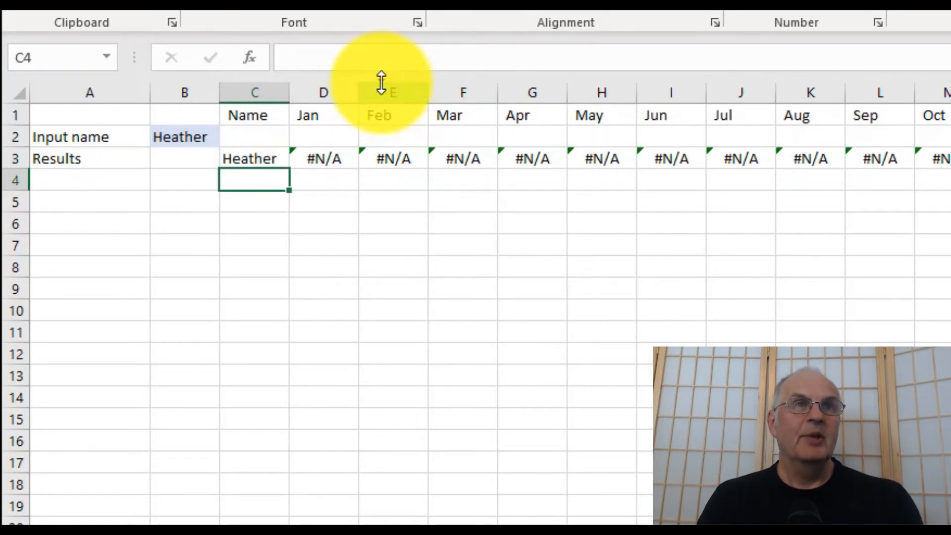
key("Up")
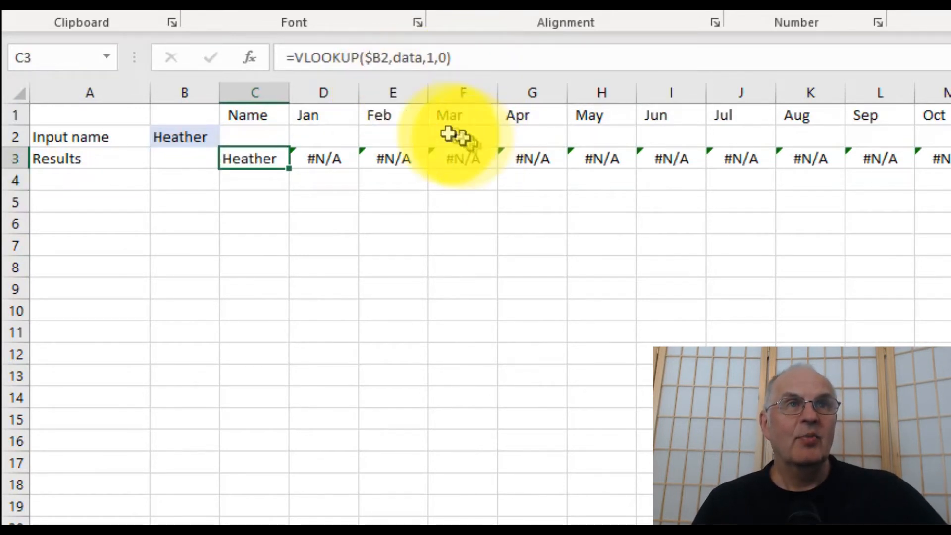
Check the old formulas in row 3 and fill the C3 formula across through the Total column, X3.
left_click(350, 163)
left_click(378, 157)
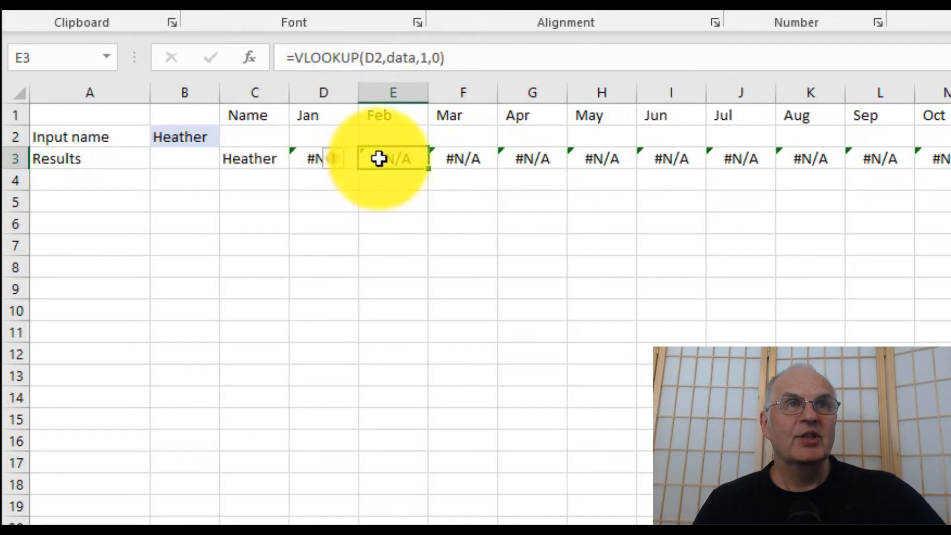
left_click(449, 159)
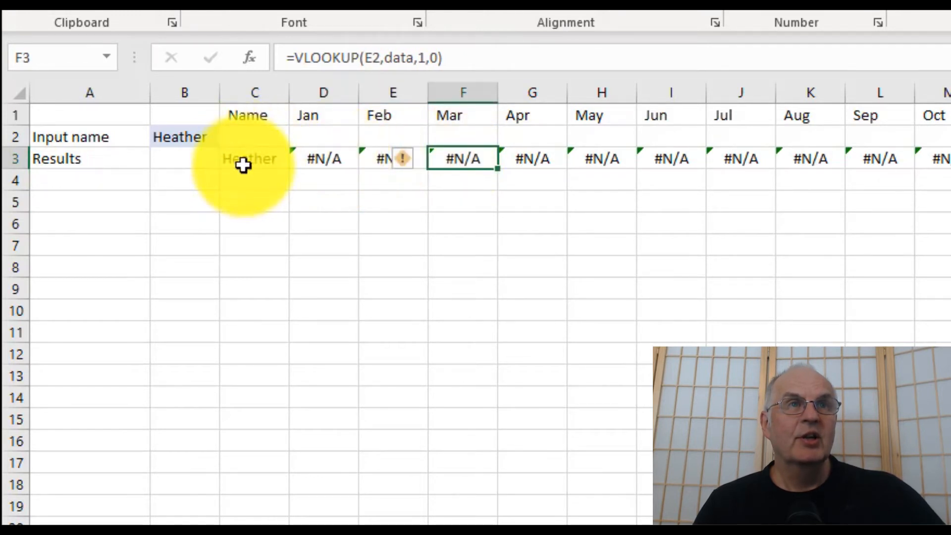
left_click(260, 163)
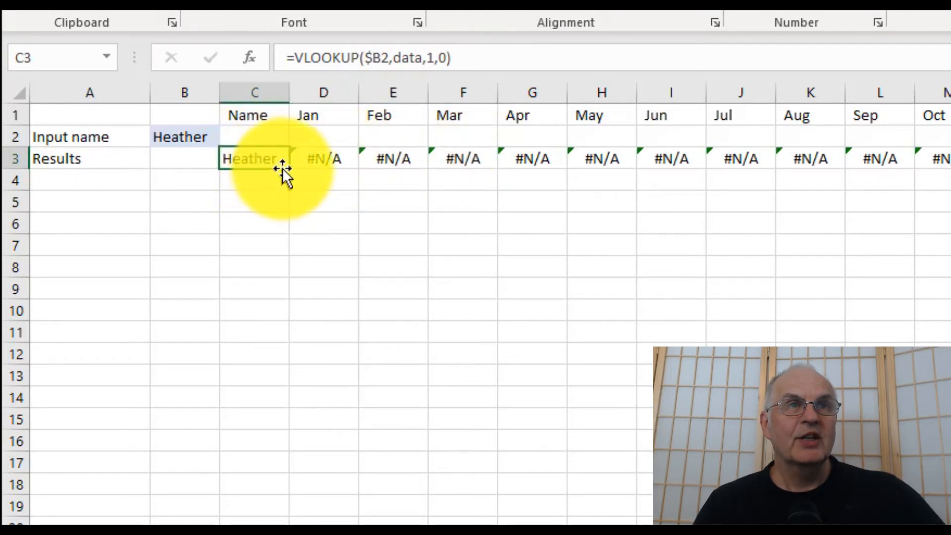
left_click_drag(290, 171, 935, 79)
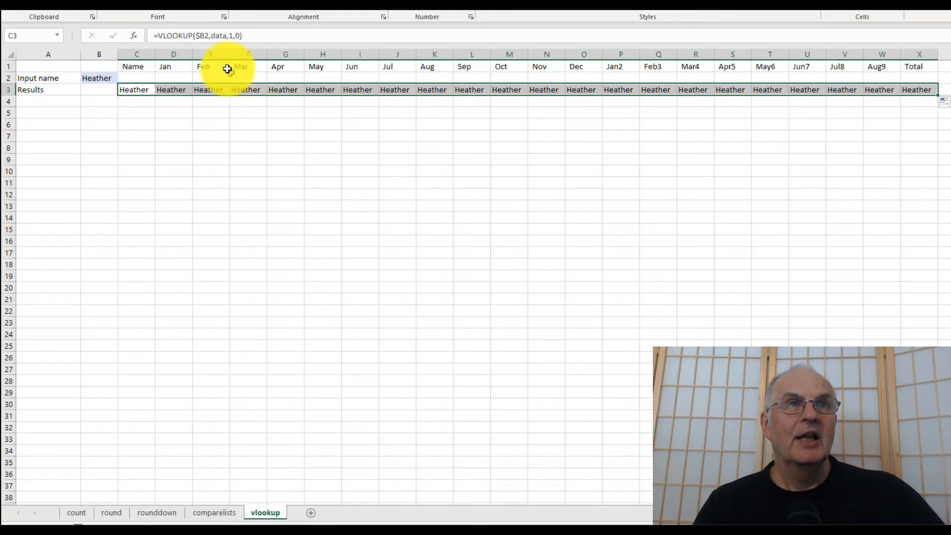
Examine the lookup reference in the copied formulas along row 3, including F3 and L3, without editing them.
left_click(205, 35)
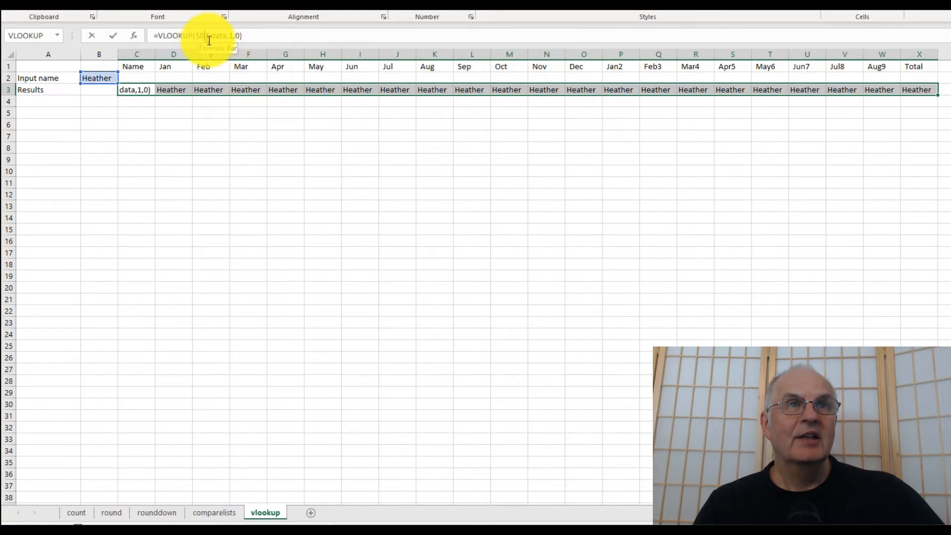
left_click(235, 89)
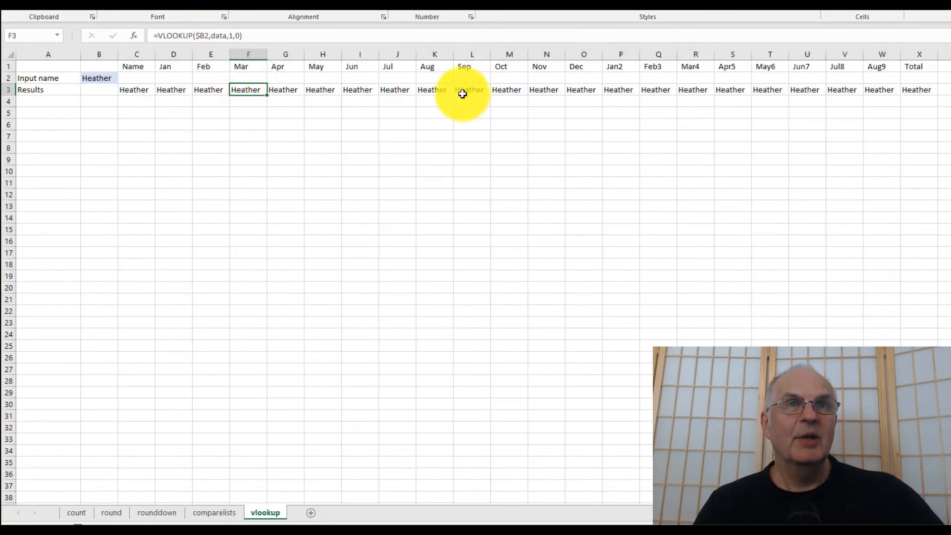
double_click(461, 90)
left_click(300, 92)
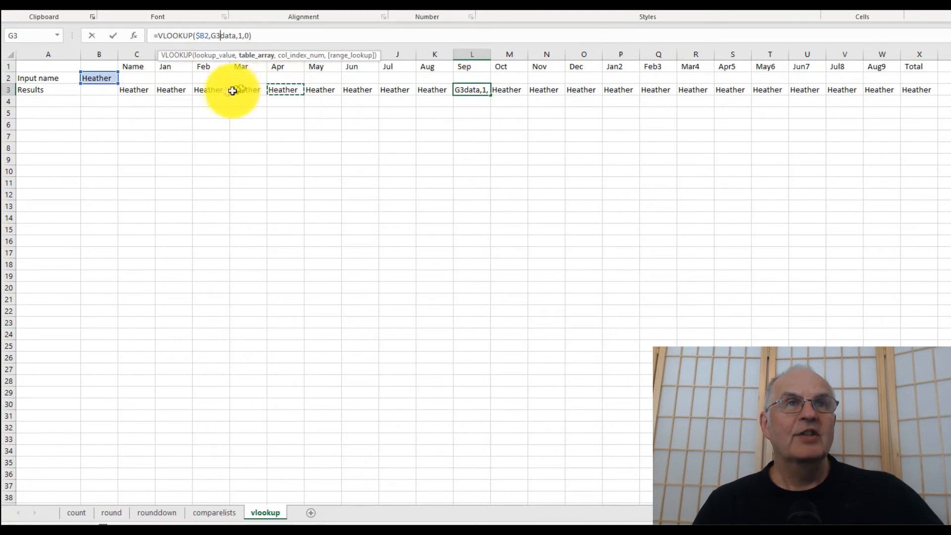
key("Escape")
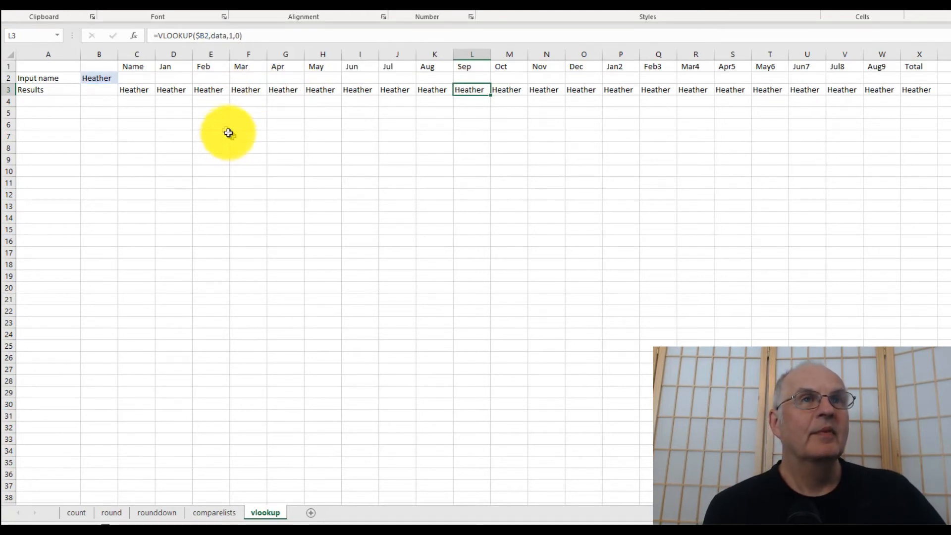
Examine the VLOOKUP arguments of the formula in L3, including the column index, and cancel without changing them.
left_click(230, 37)
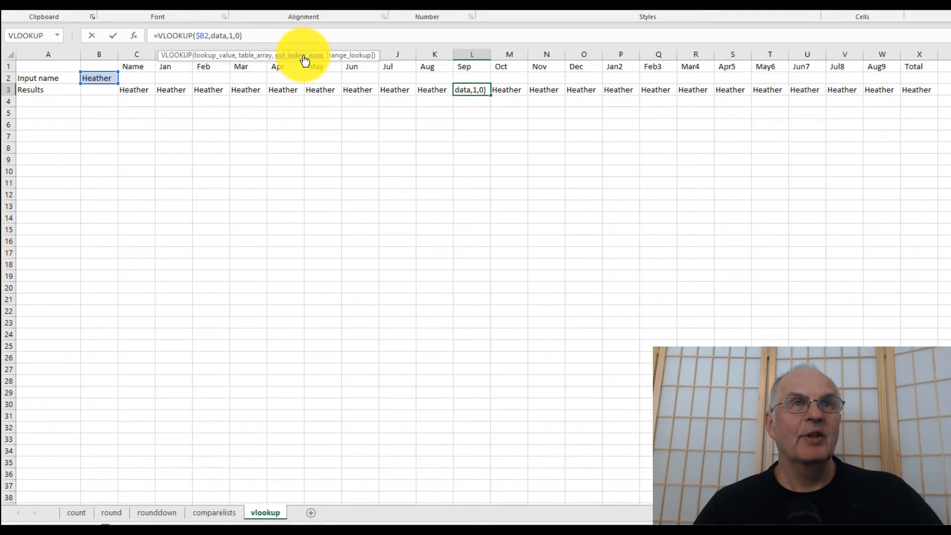
left_click(133, 36)
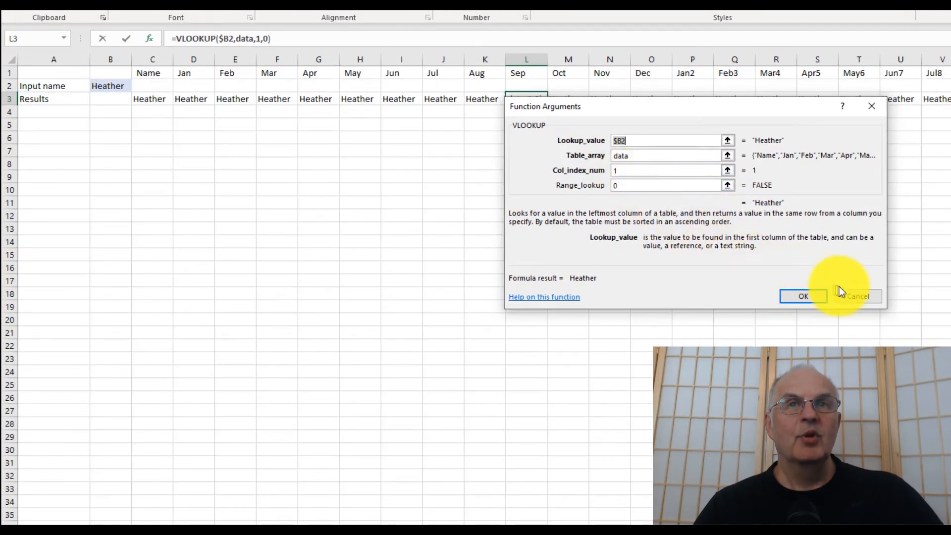
left_click(856, 297)
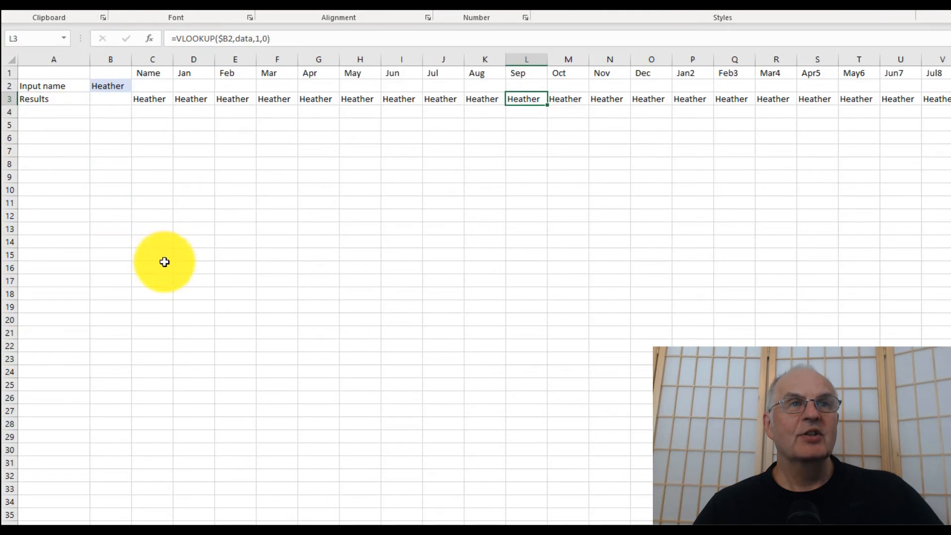
Start a row of column numbers with 1 in C14 and the formula =C14+1 in D14.
left_click(158, 243)
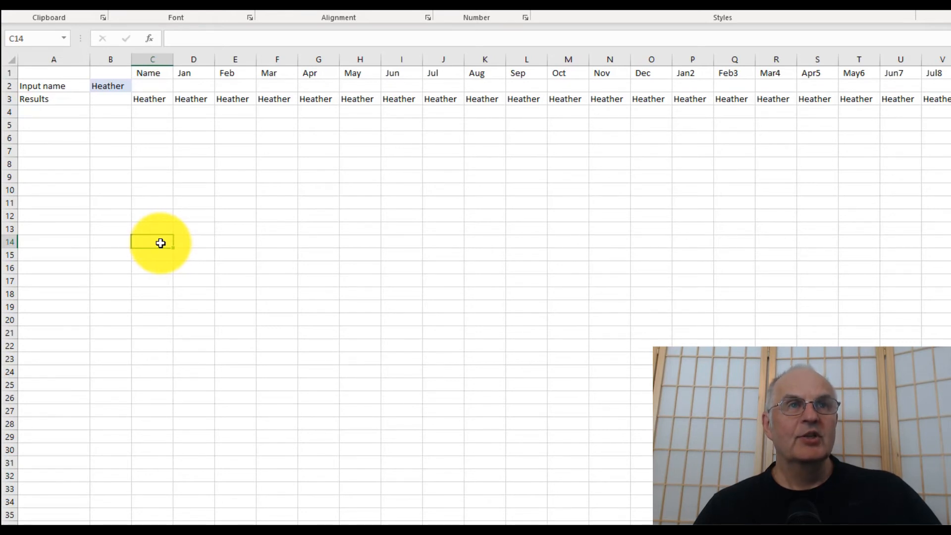
type("1")
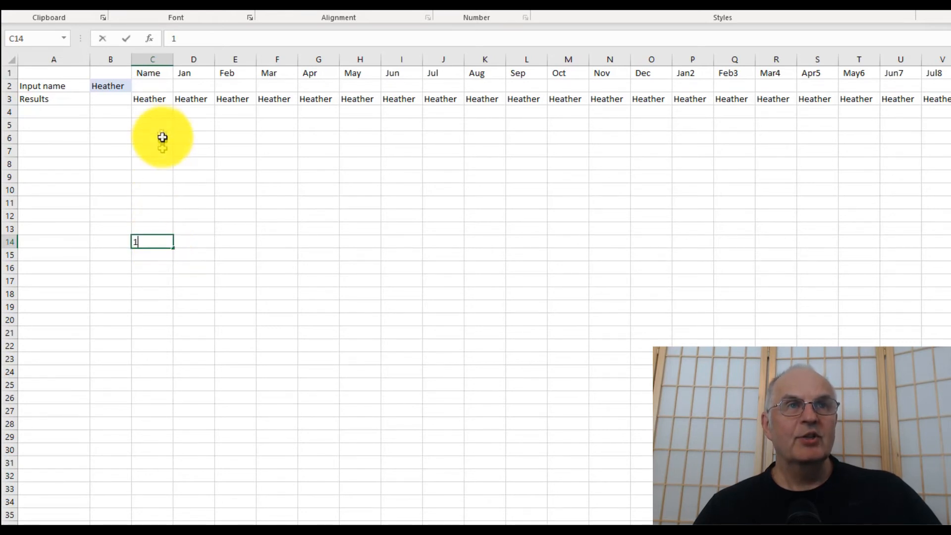
left_click(193, 245)
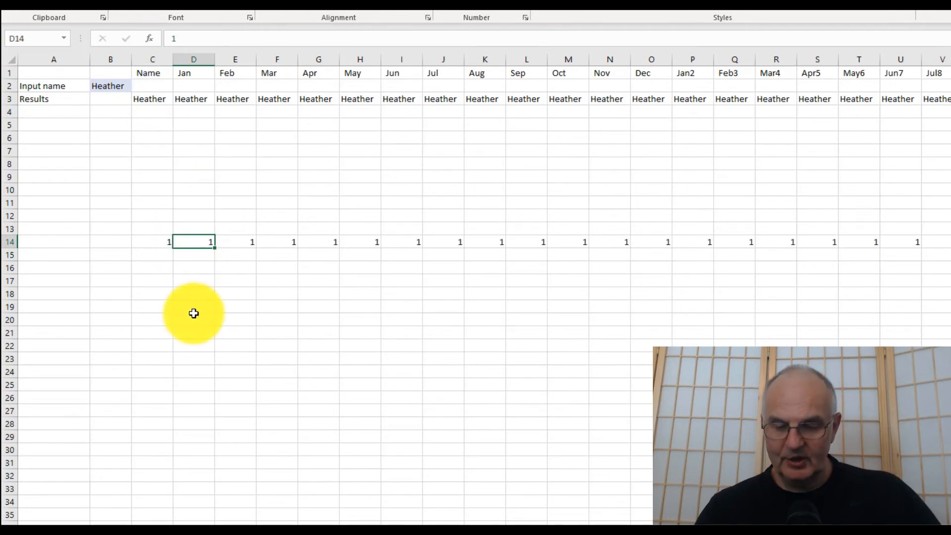
type("=")
key("Left")
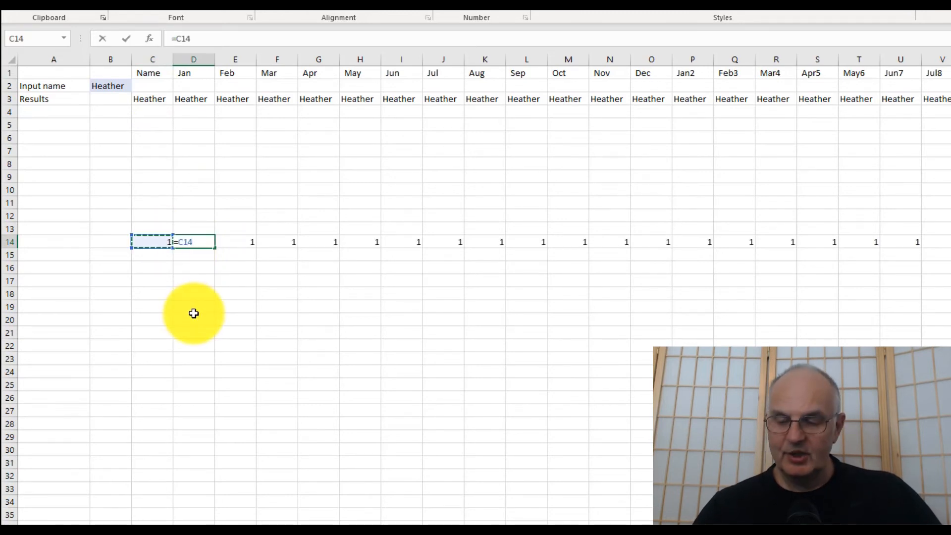
type("+1")
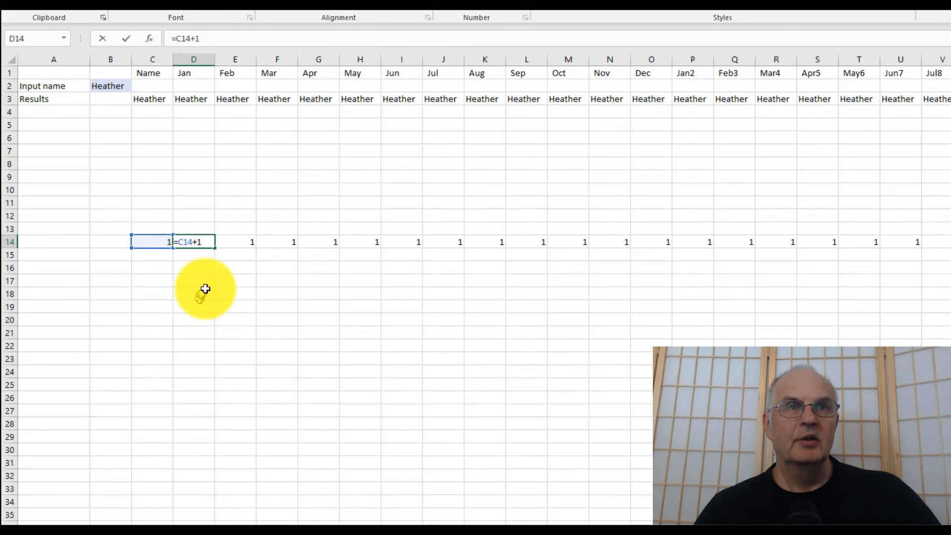
key("Return")
Fill the D14 formula across row 14 through the Total column, X14, and check the formula in E14.
left_click(195, 241)
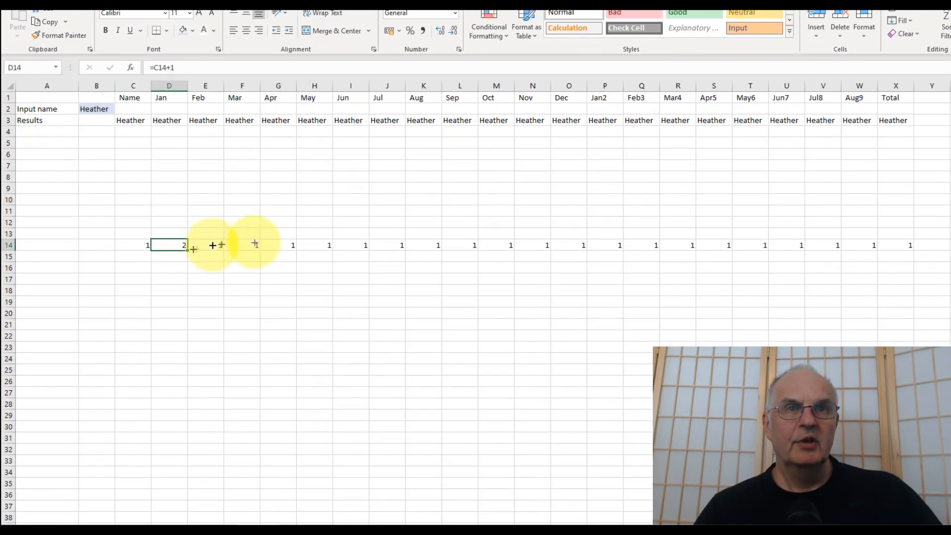
left_click_drag(194, 248, 906, 286)
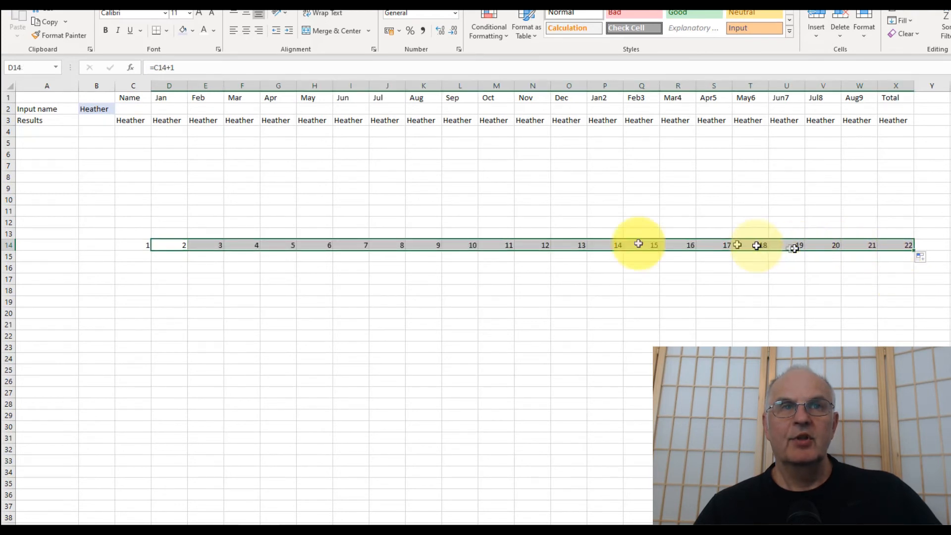
left_click(215, 244)
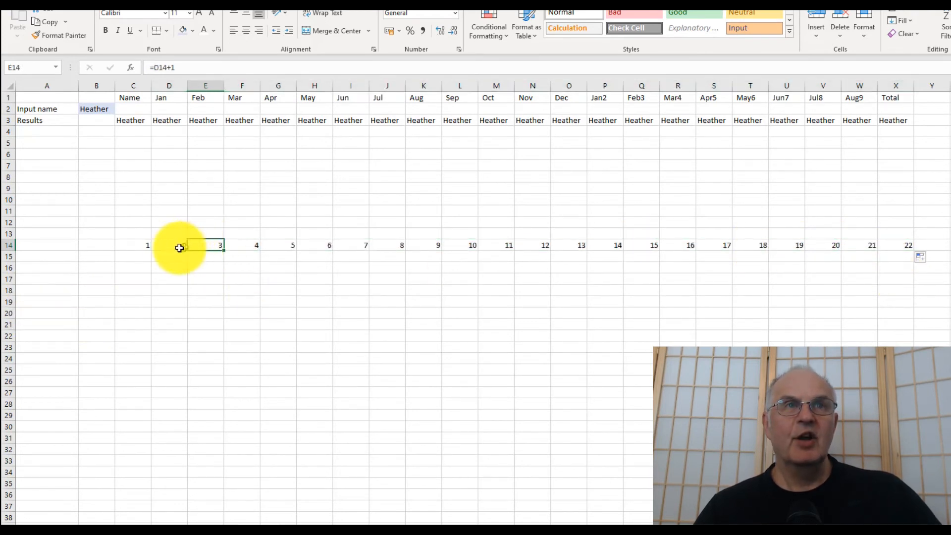
Label the number row by entering "column number" in A14.
left_click(59, 245)
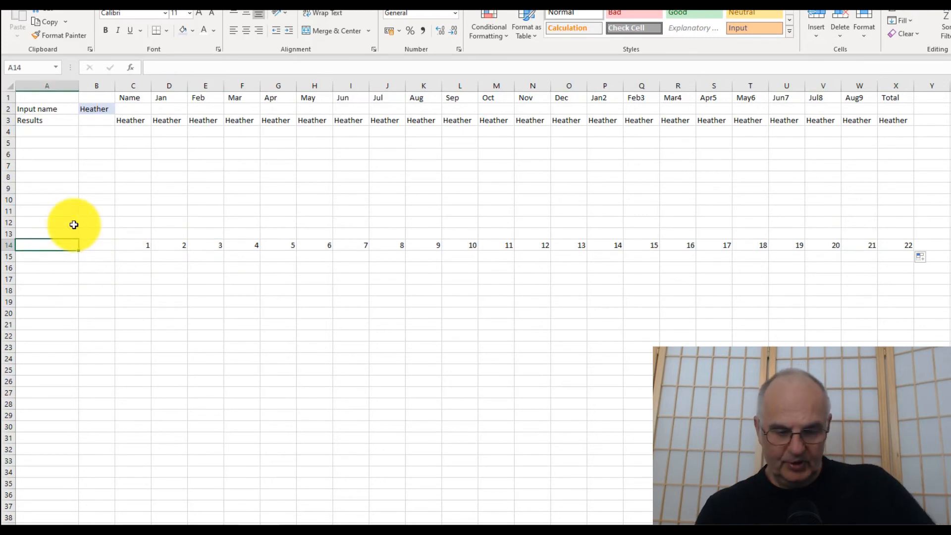
type("col")
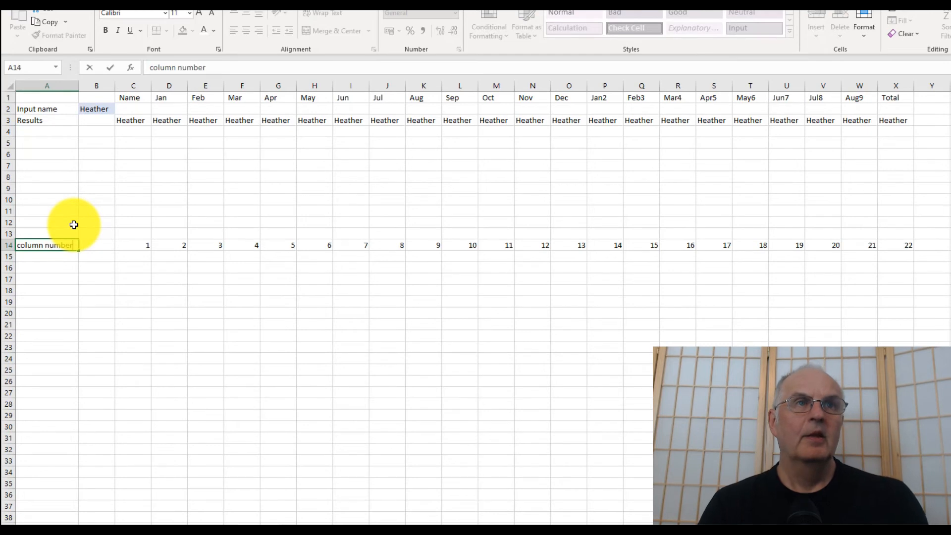
type("umn number")
key("Right")
key("Right")
key("Right")
key("Right")
key("Right")
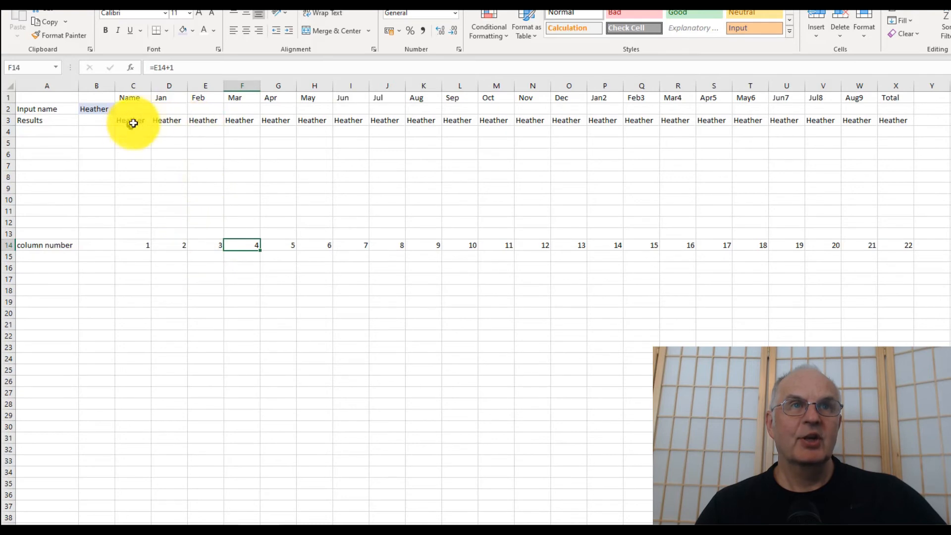
Replace the column index in C3 with a reference to C14 so the formula reads =VLOOKUP($B2,data,+C14,0).
left_click(164, 120)
left_click(142, 124)
key("Right")
left_click(144, 127)
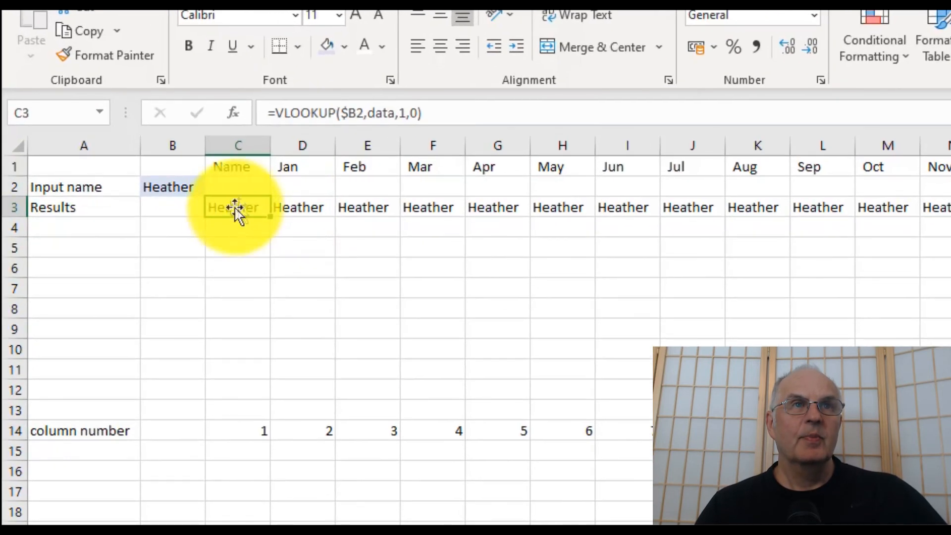
left_click(403, 111)
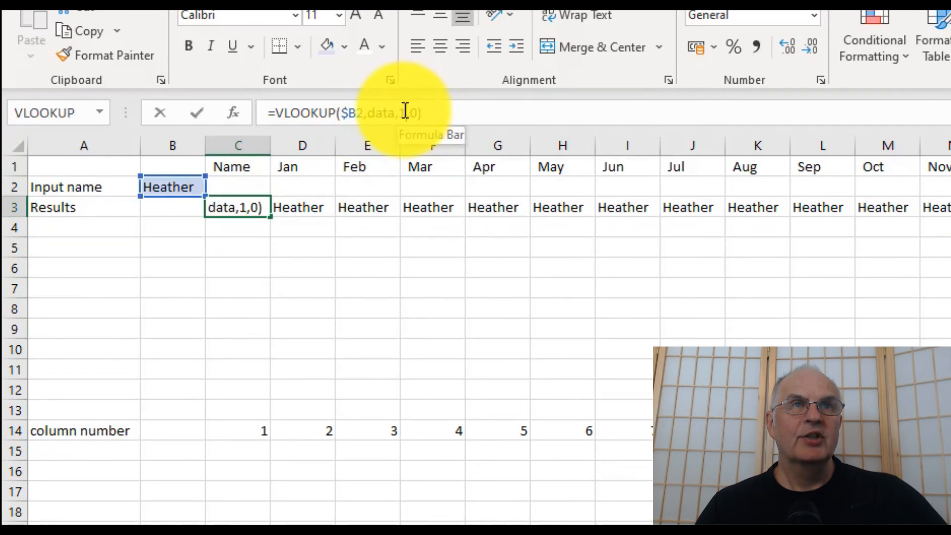
key("BackSpace")
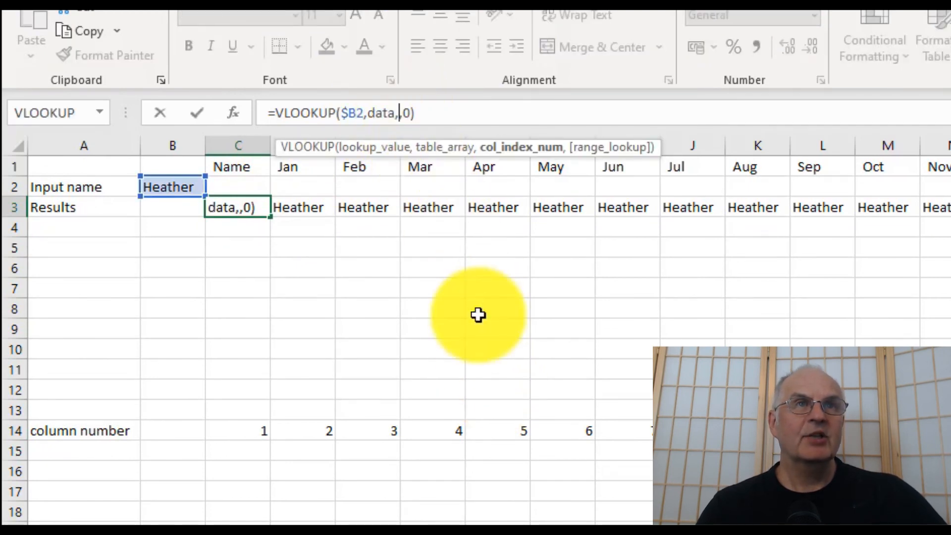
type("+")
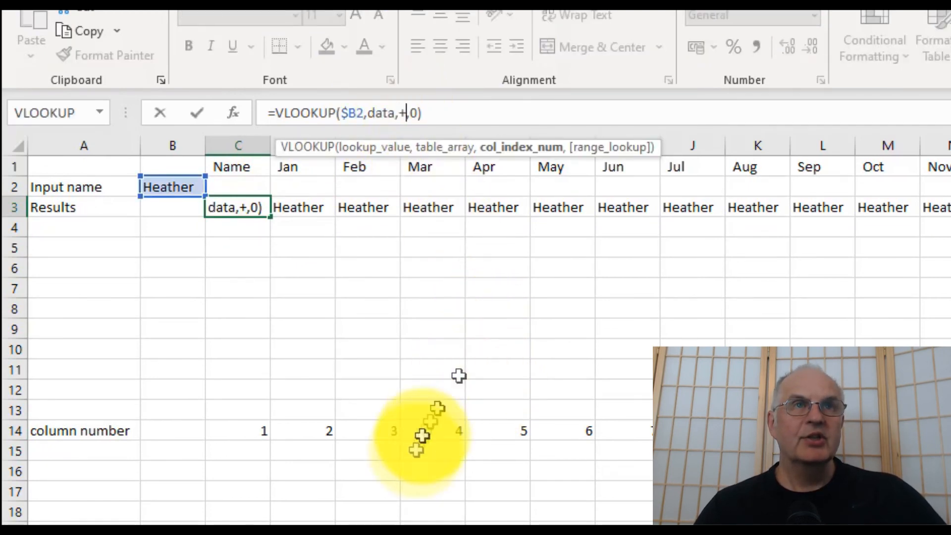
left_click(231, 429)
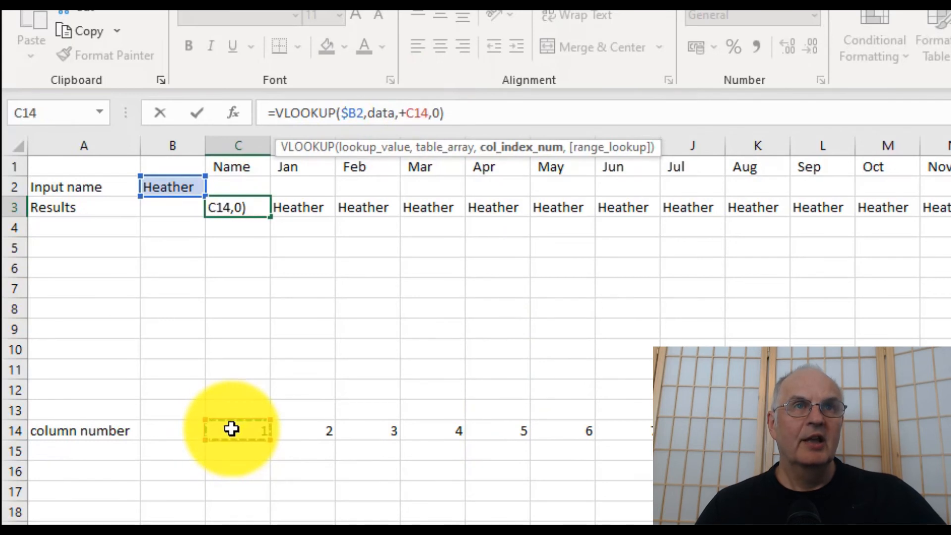
key("Return")
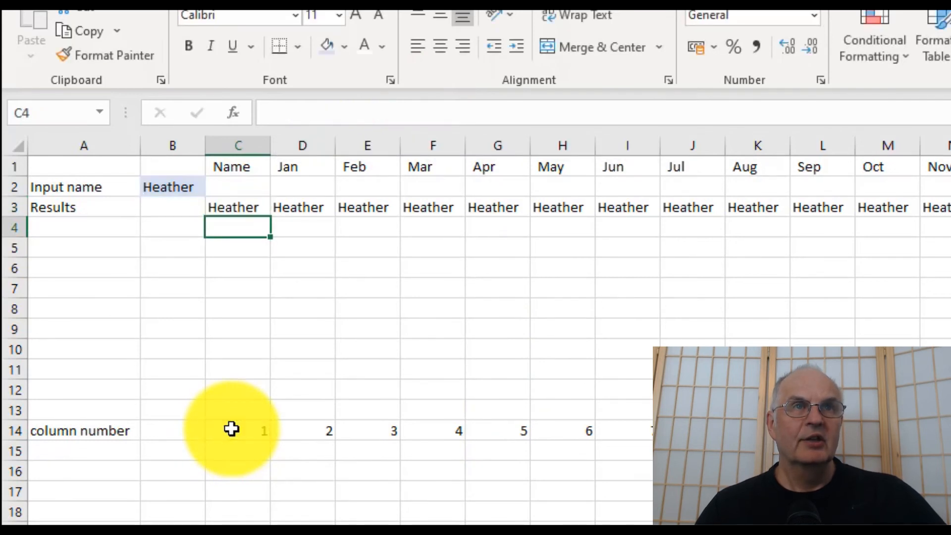
Fill the C3 formula across row 3 through X3 and check the column index references in D3 and E3.
left_click(221, 210)
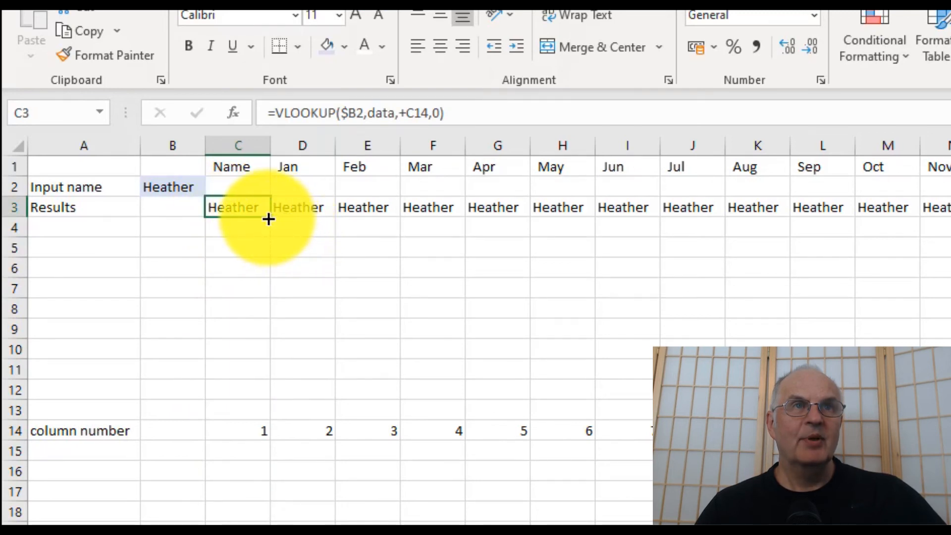
left_click_drag(268, 219, 948, 208)
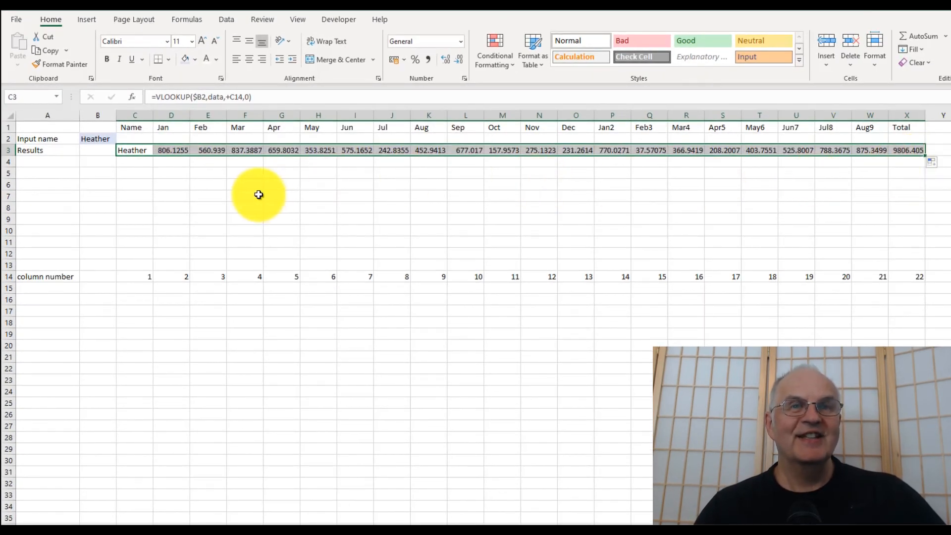
left_click(148, 151)
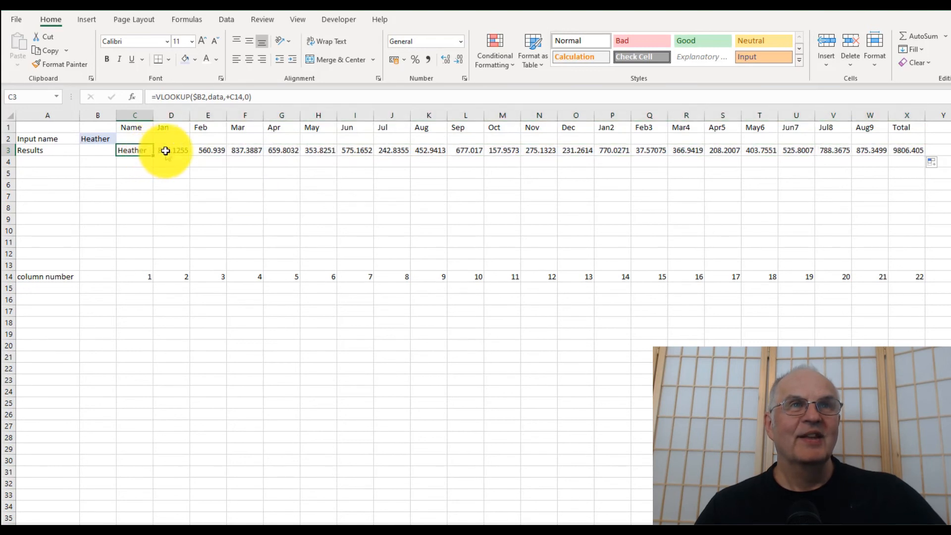
left_click(165, 151)
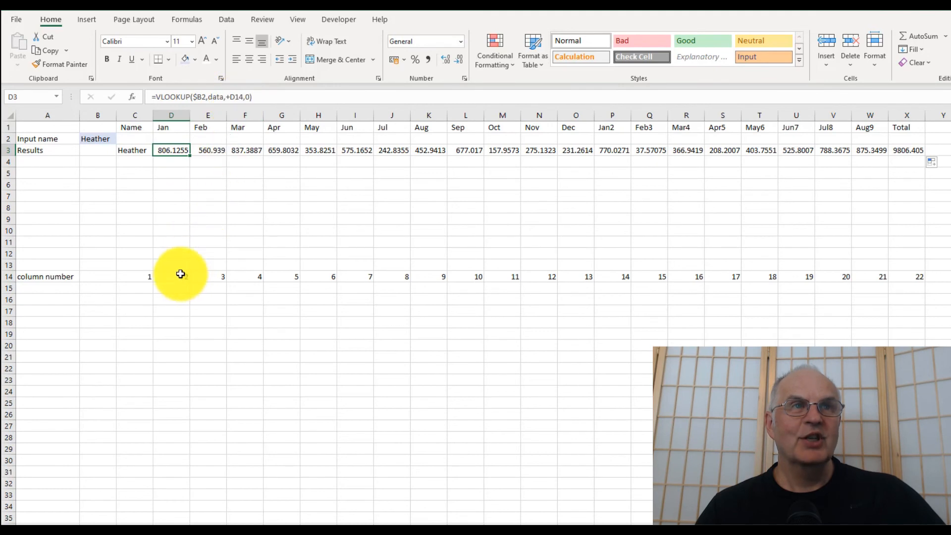
left_click(210, 150)
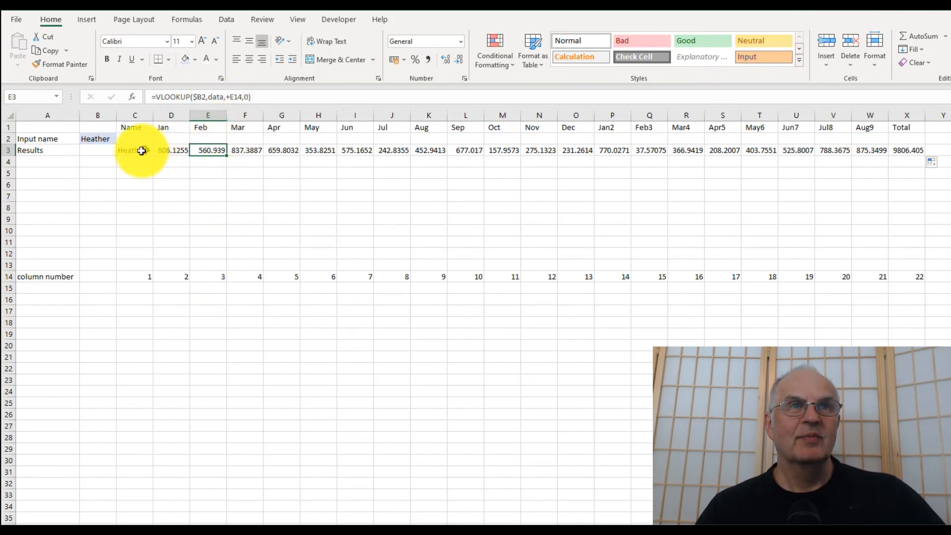
Format the results in D3:X3 with the comma style and no decimal places.
left_click_drag(166, 150, 653, 160)
left_click_drag(710, 171, 913, 150)
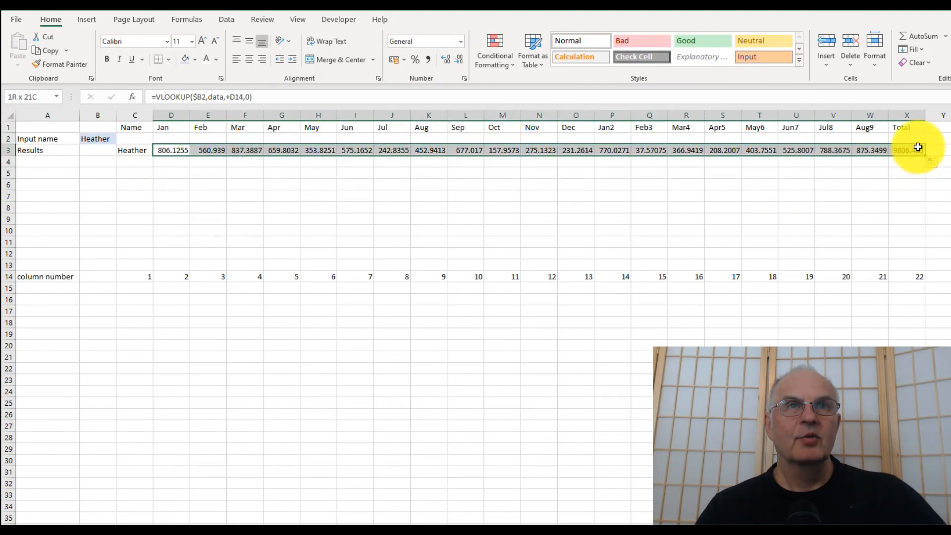
left_click(429, 60)
left_click(457, 61)
left_click(457, 61)
left_click(302, 198)
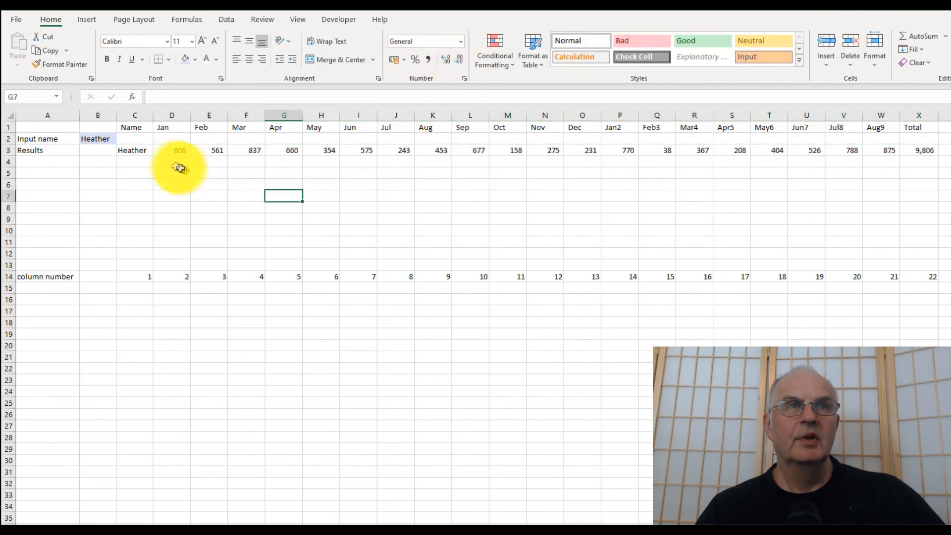
Test the lookup row by replacing the input name in B2 with another first name.
left_click(143, 151)
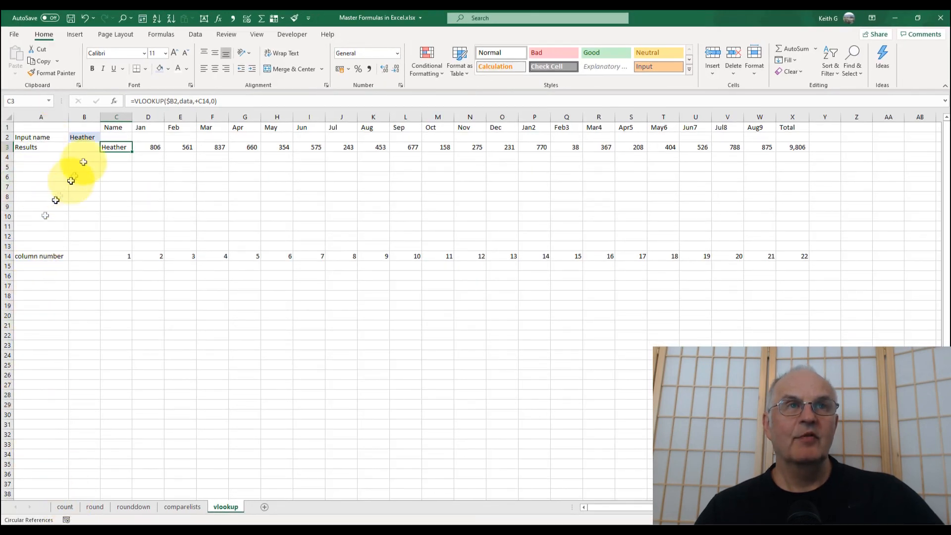
left_click(83, 137)
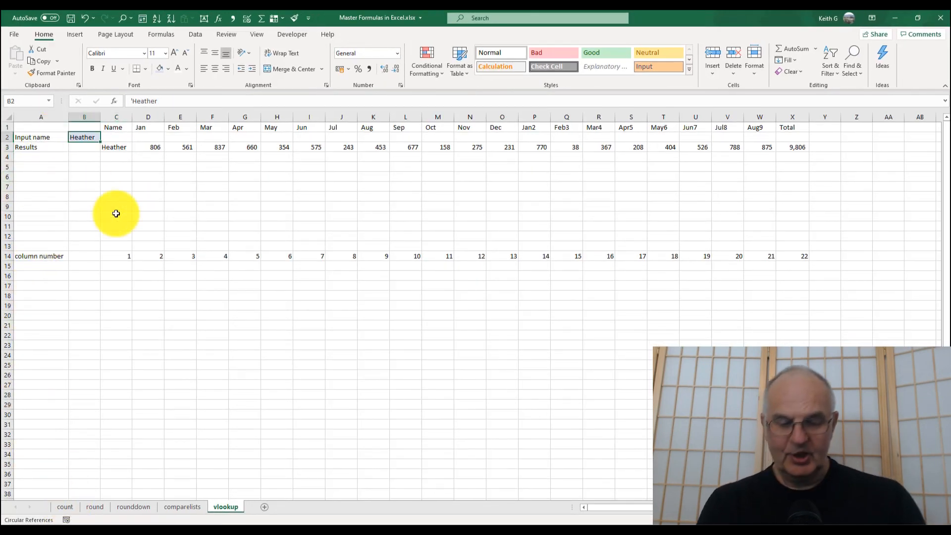
type("Keith")
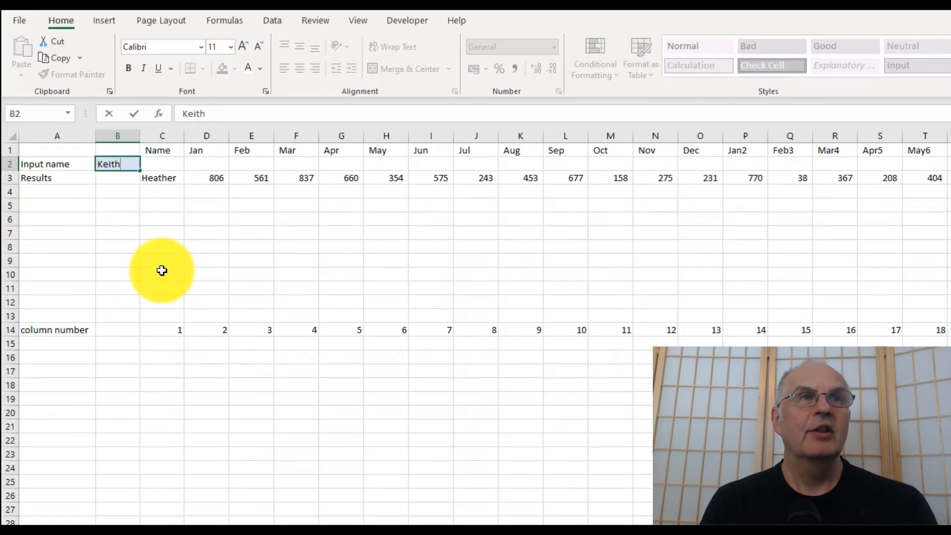
key("Return")
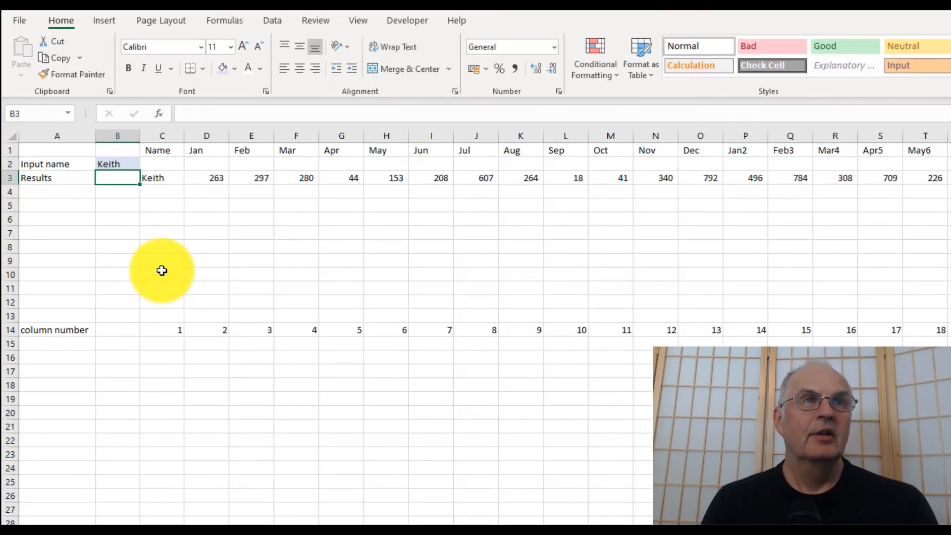
Clear the input name in B2 and enter a second first name as text to test the lookup.
key("Up")
key("Delete")
type("'Joh")
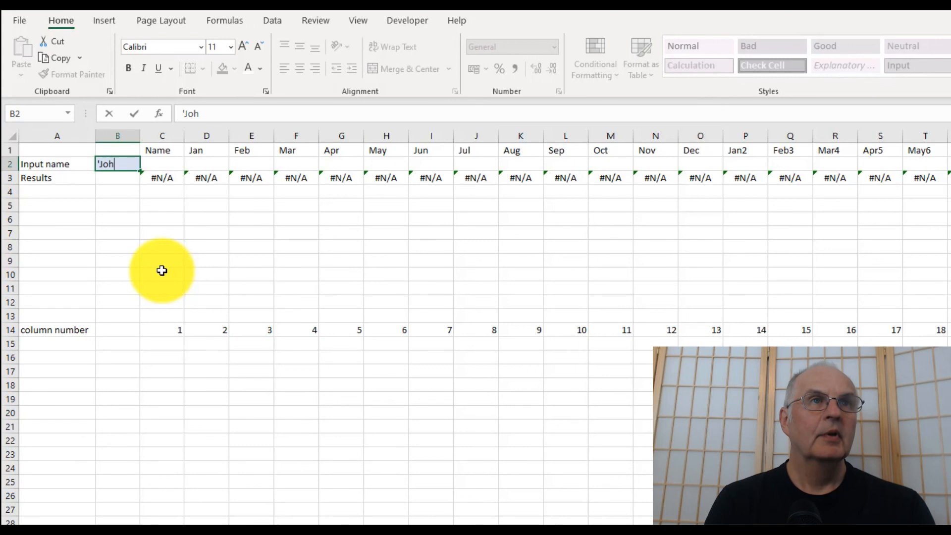
type("n")
key("Return")
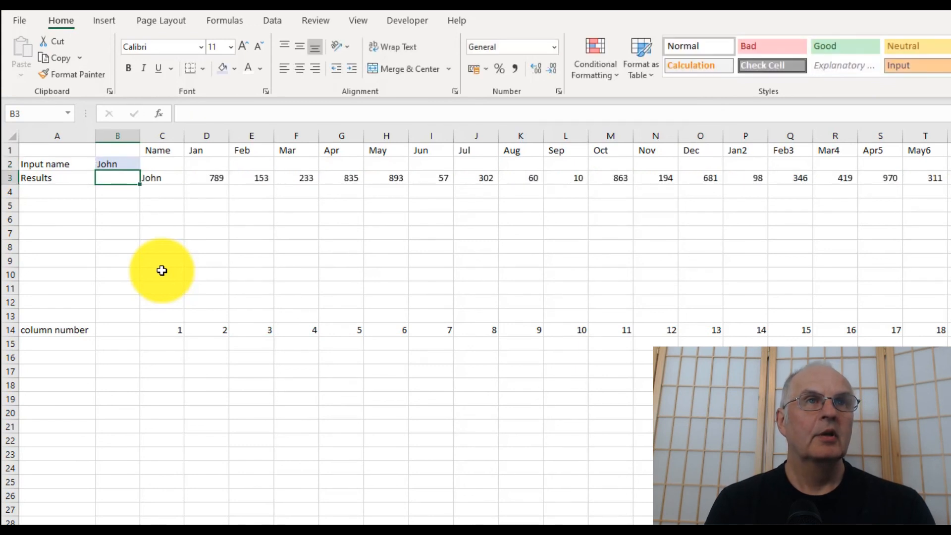
Enter a third first name in B2 to retrieve that person's data in row 3.
key("Up")
type("T")
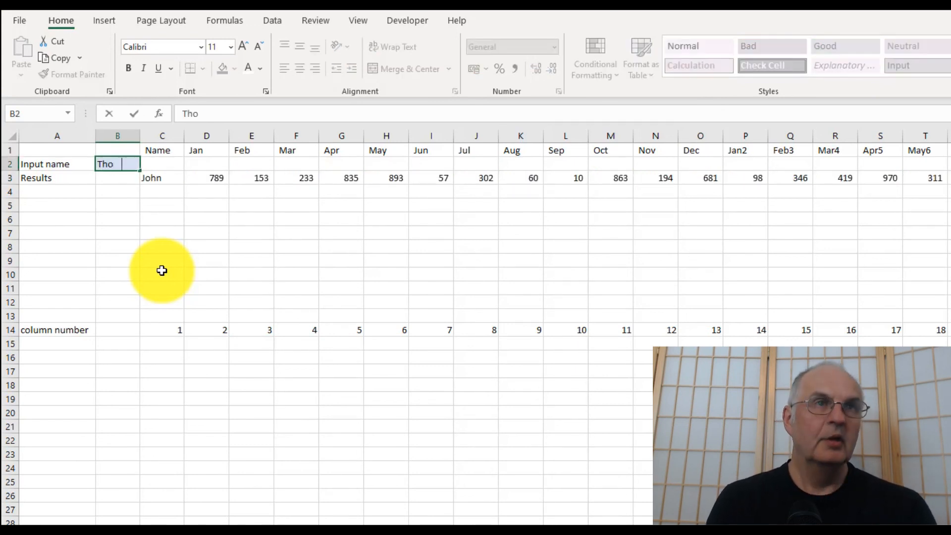
type("homas")
key("Return")
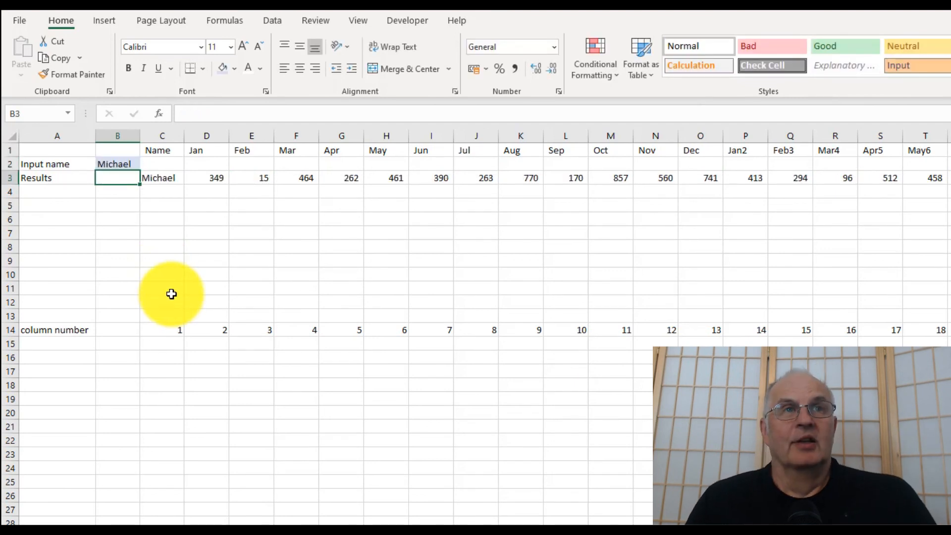
key("Right")
key("Right")
key("Right")
key("Left")
key("Left")
key("Left")
key("Up")
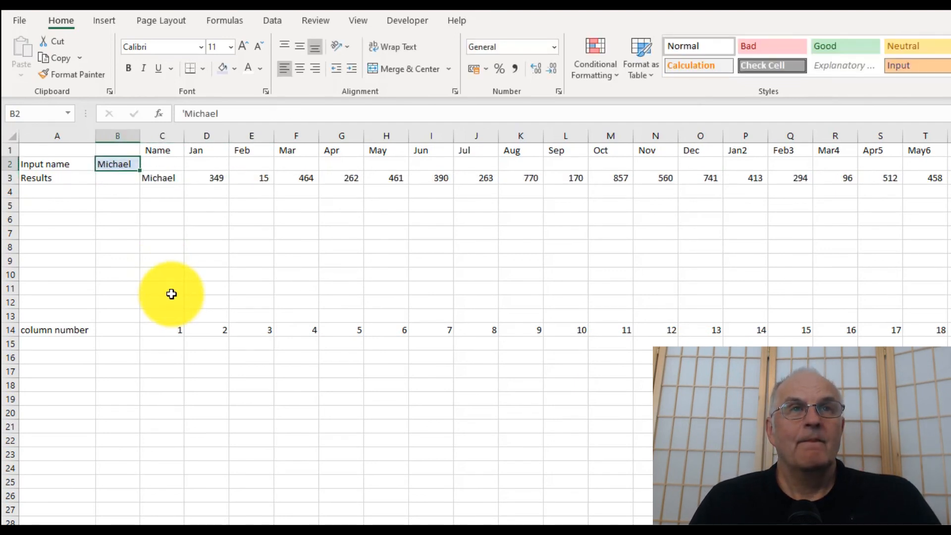